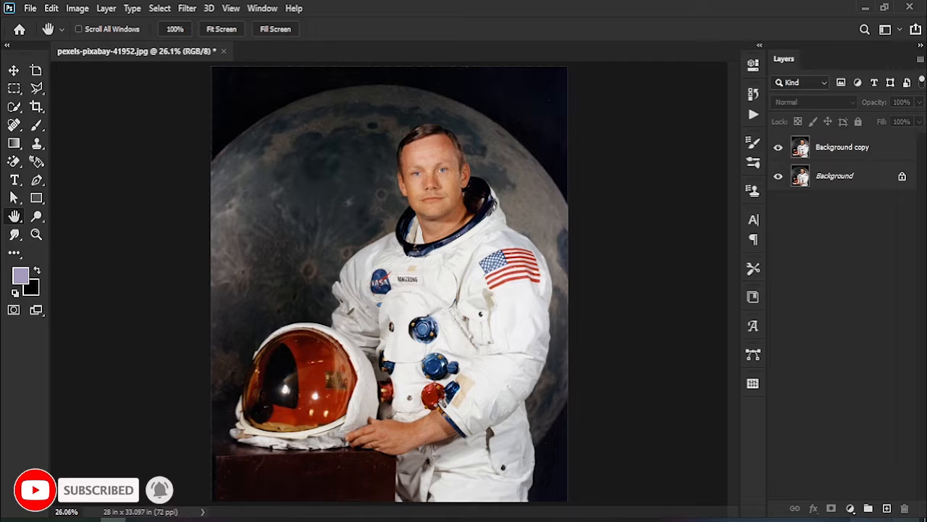
Step: Add a Levels adjustment layer above the astronaut photo with output levels of 23 and 178
click(850, 509)
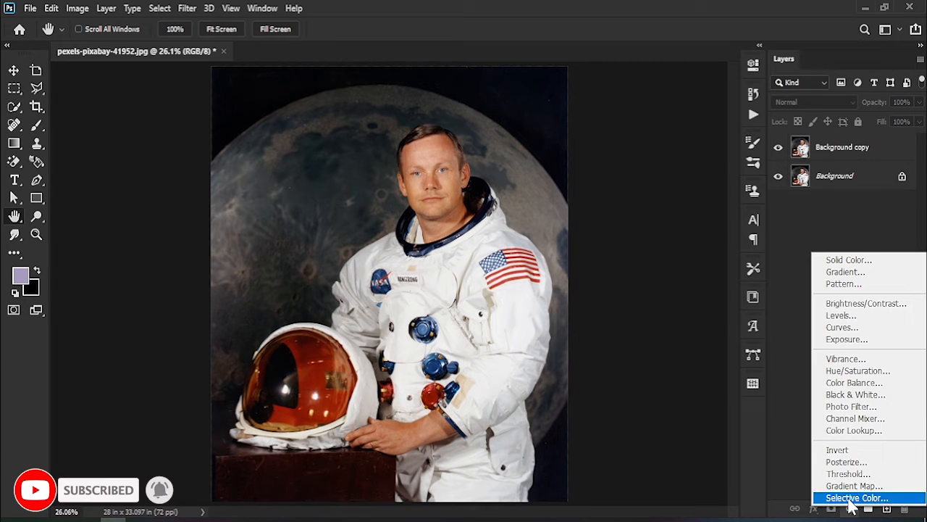
click(878, 317)
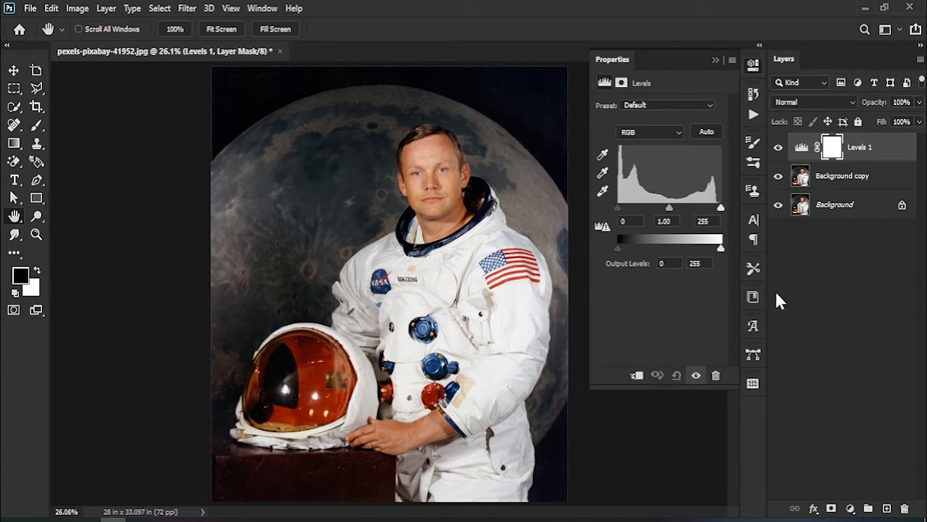
drag(617, 248, 628, 248)
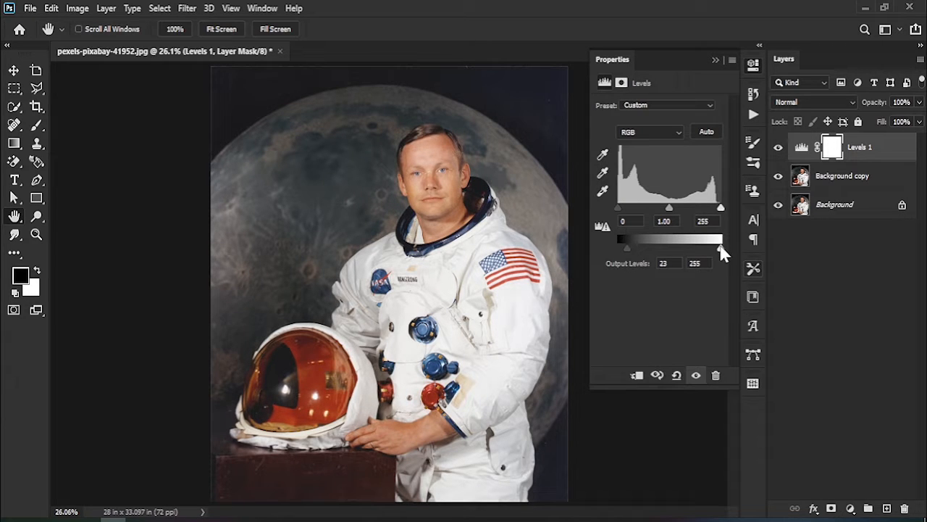
drag(720, 251, 691, 248)
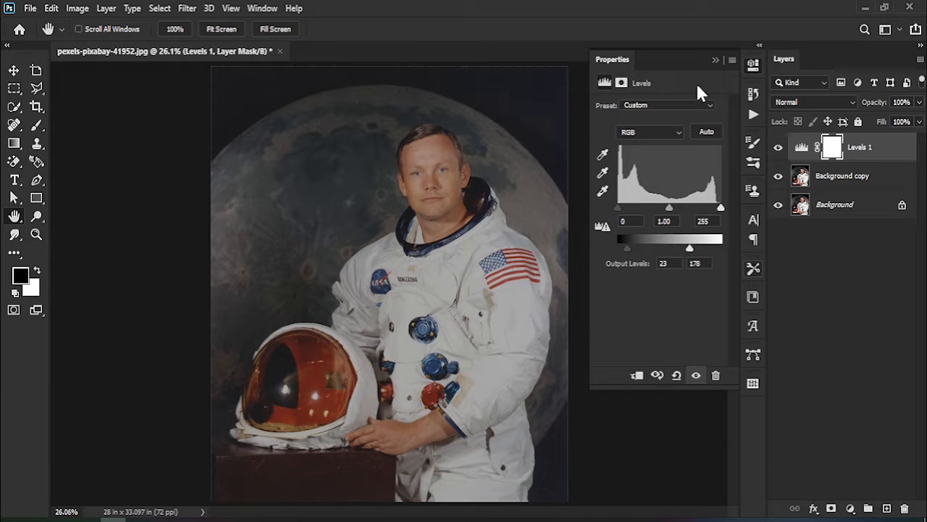
click(715, 59)
click(830, 425)
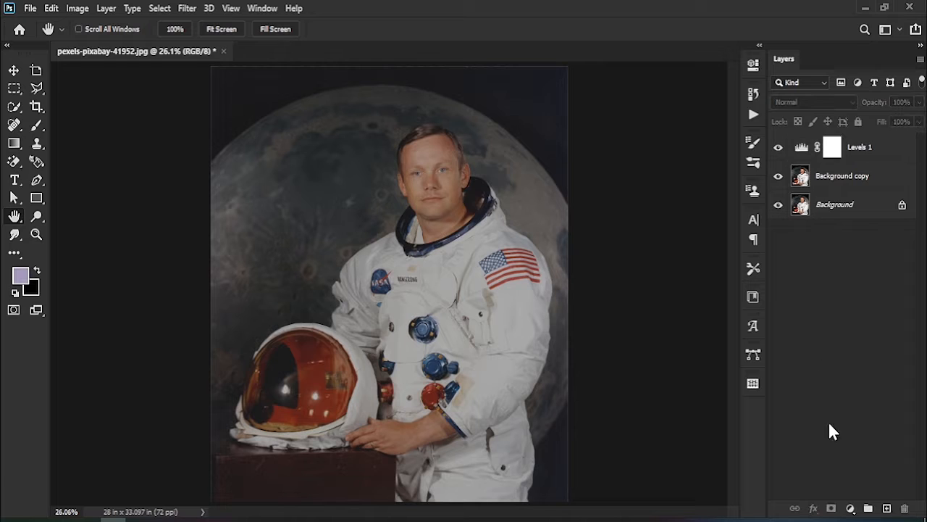
Step: Add a Brightness/Contrast adjustment layer with brightness 7 and contrast 55
click(850, 507)
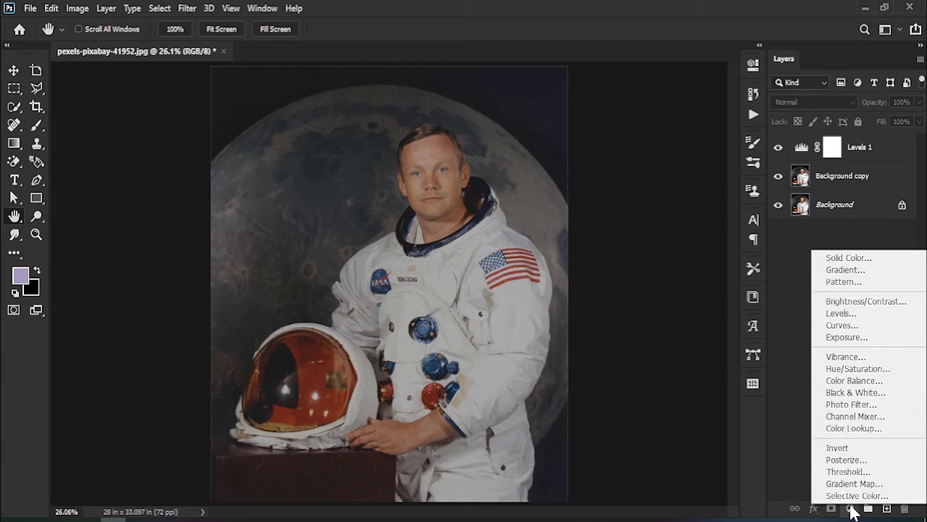
click(904, 302)
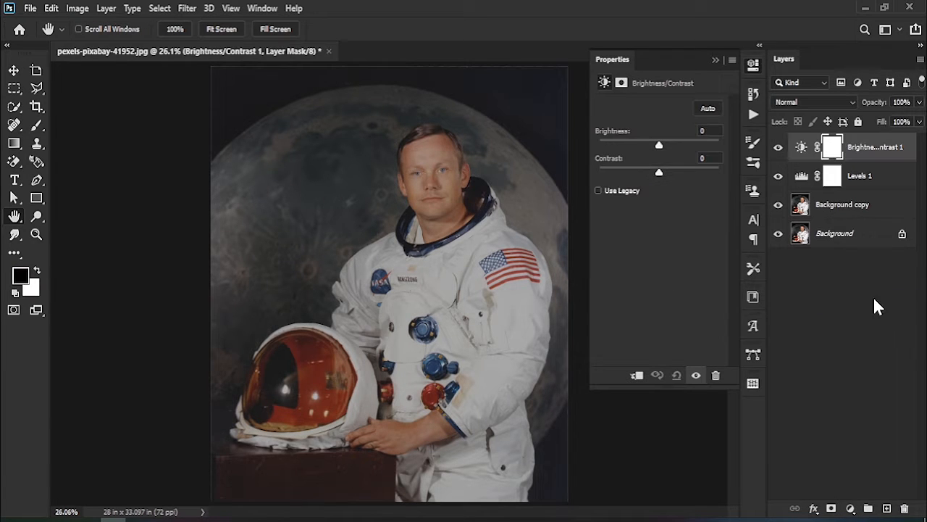
drag(659, 144, 676, 183)
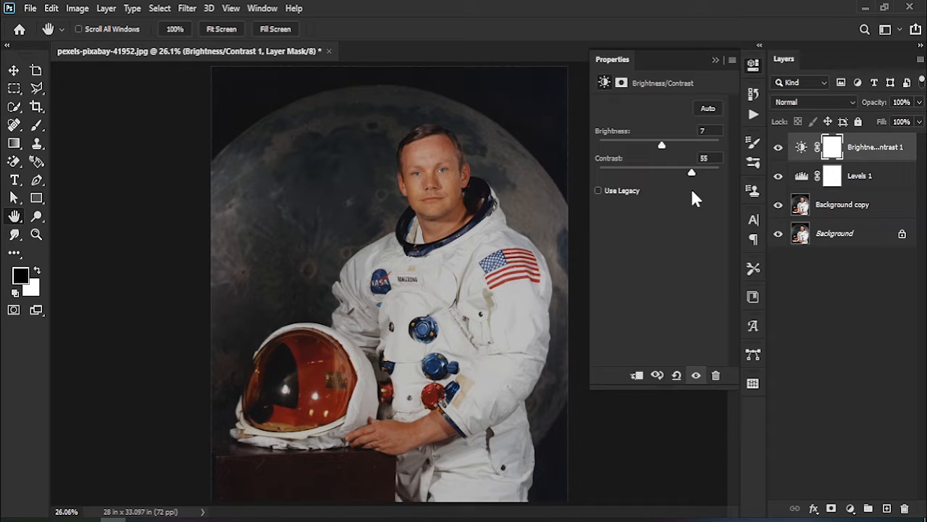
click(715, 59)
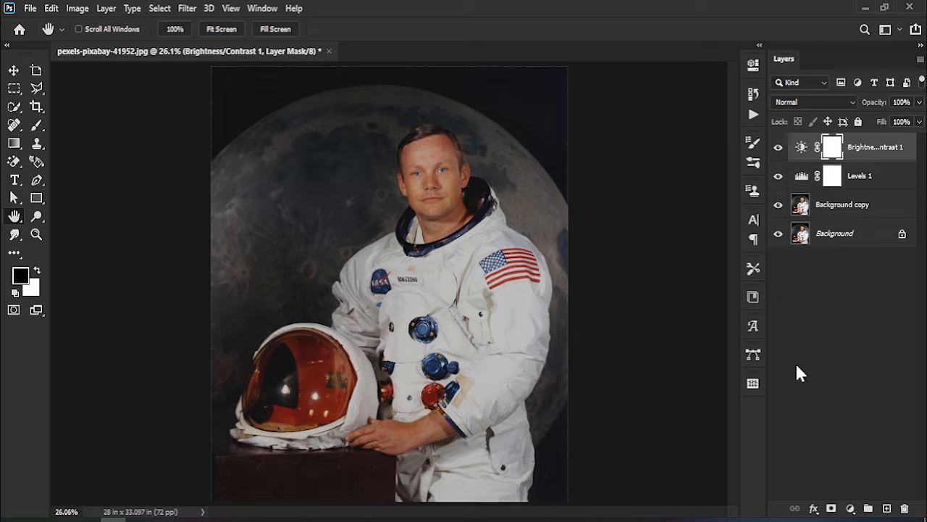
click(797, 366)
Step: Add a Channel Mixer adjustment layer and set the red value of the Red output channel to +34%
click(851, 508)
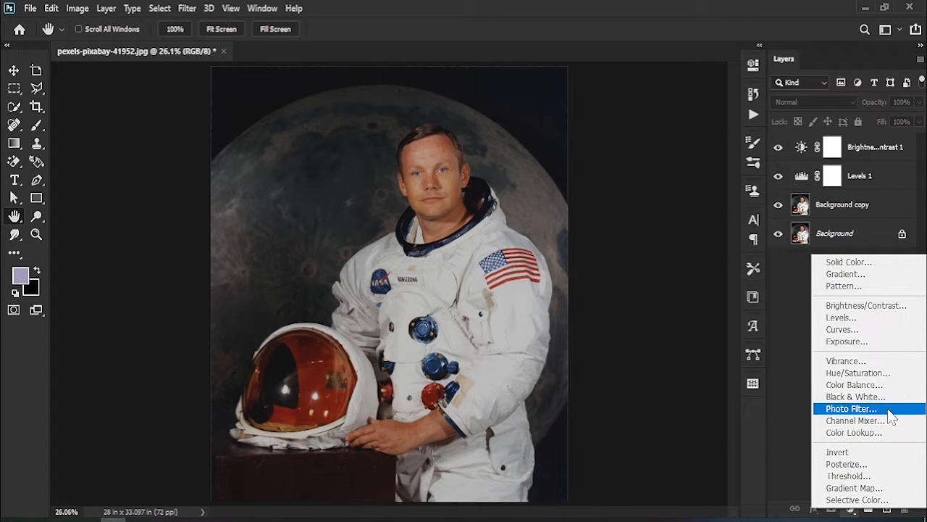
click(856, 421)
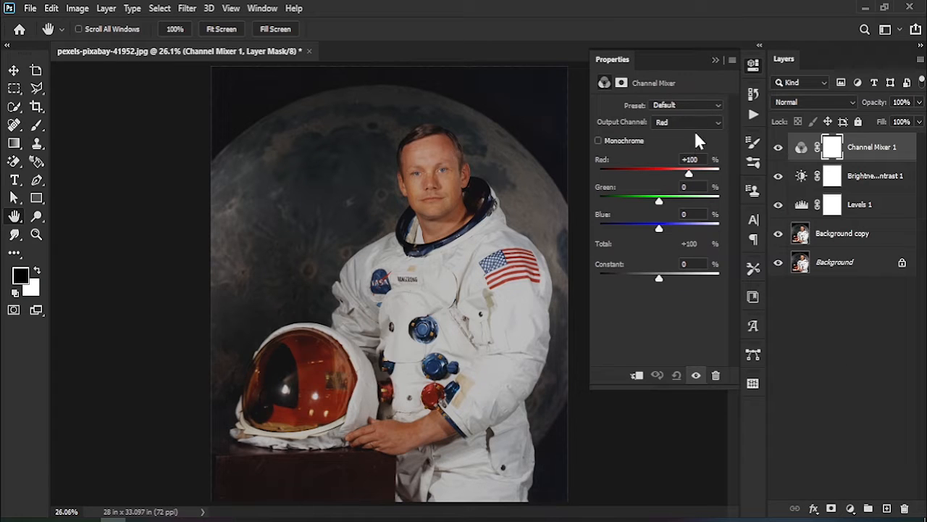
drag(693, 178, 668, 172)
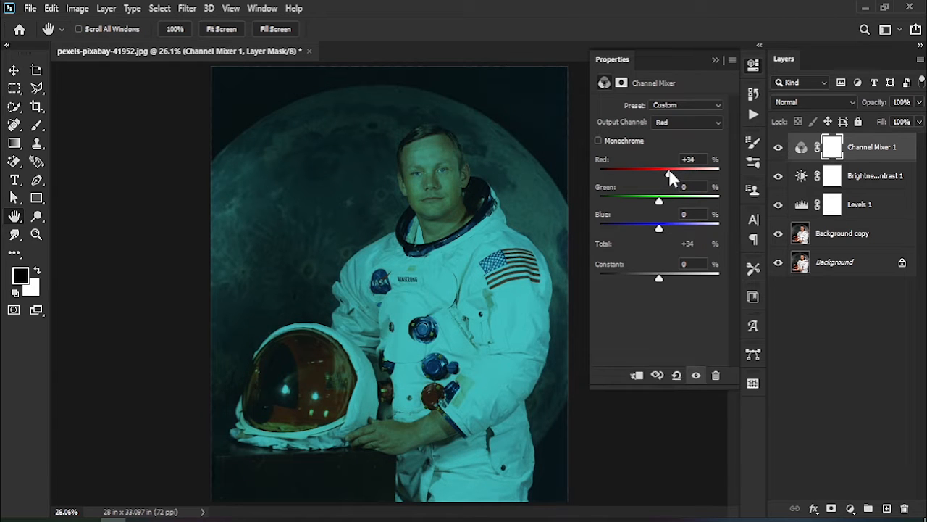
click(715, 60)
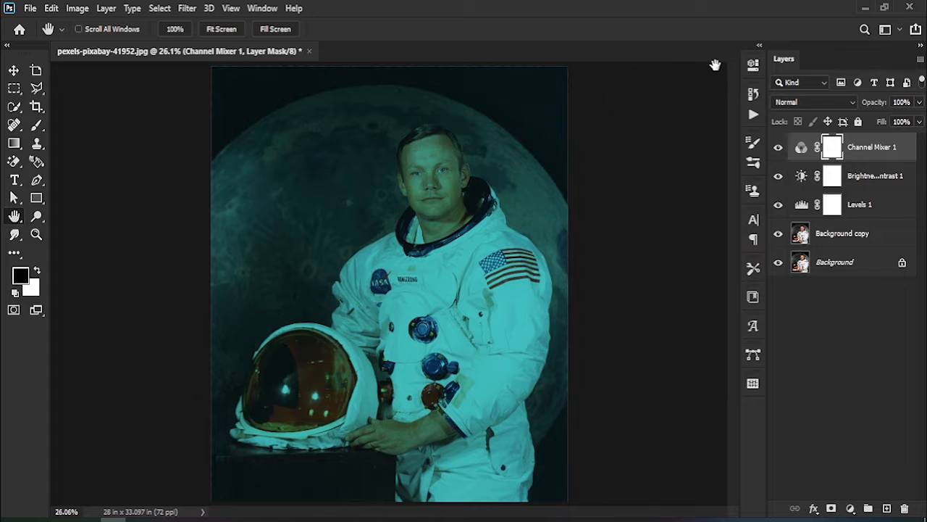
click(828, 319)
Step: Add a Photo Filter adjustment layer that uses a custom blue-violet color
click(852, 507)
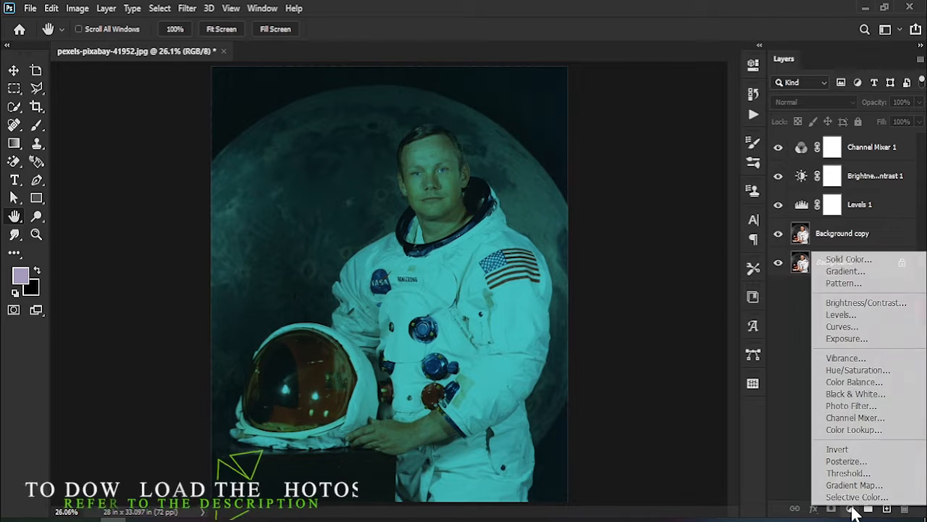
click(872, 405)
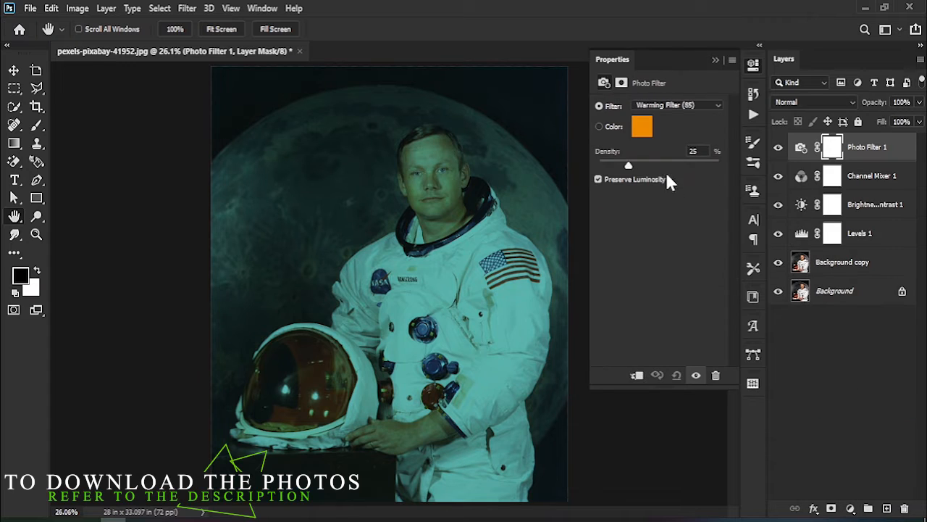
click(642, 127)
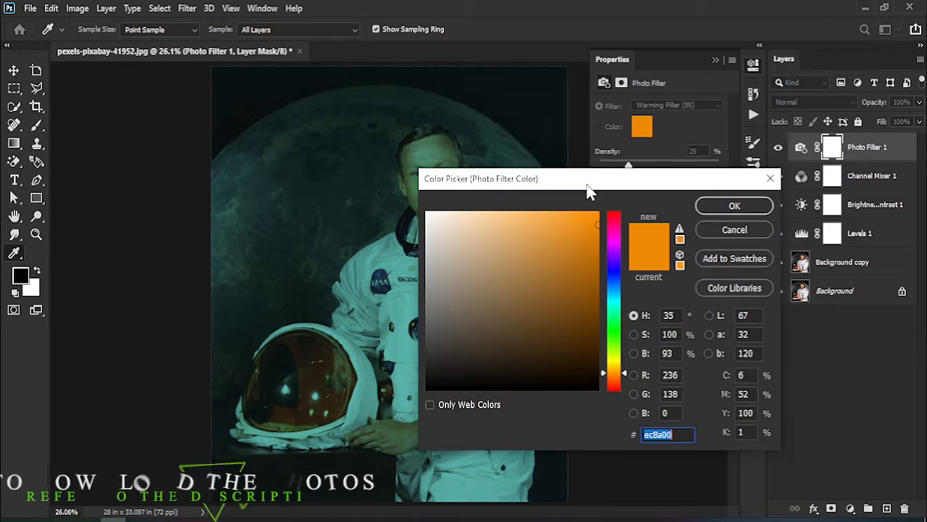
click(613, 265)
click(572, 247)
mouse_move(572, 248)
mouse_down()
mouse_move(563, 251)
mouse_move(570, 247)
mouse_up()
click(735, 206)
key(h)
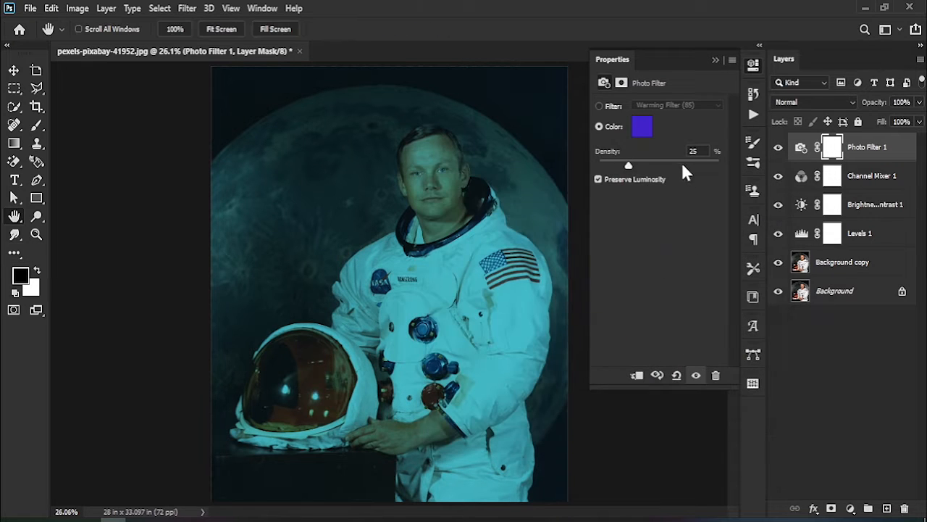
Step: Set the photo filter's density to 50%
click(697, 150)
text(50)
click(715, 59)
click(870, 362)
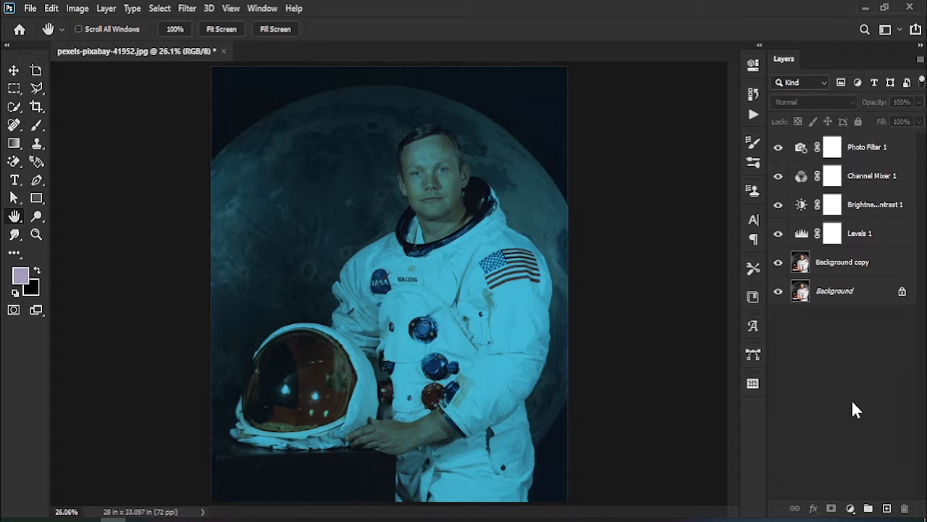
Step: Add a Color Balance adjustment layer with midtones at Cyan–Red +9, Magenta–Green +7 and Yellow–Blue +12
click(850, 508)
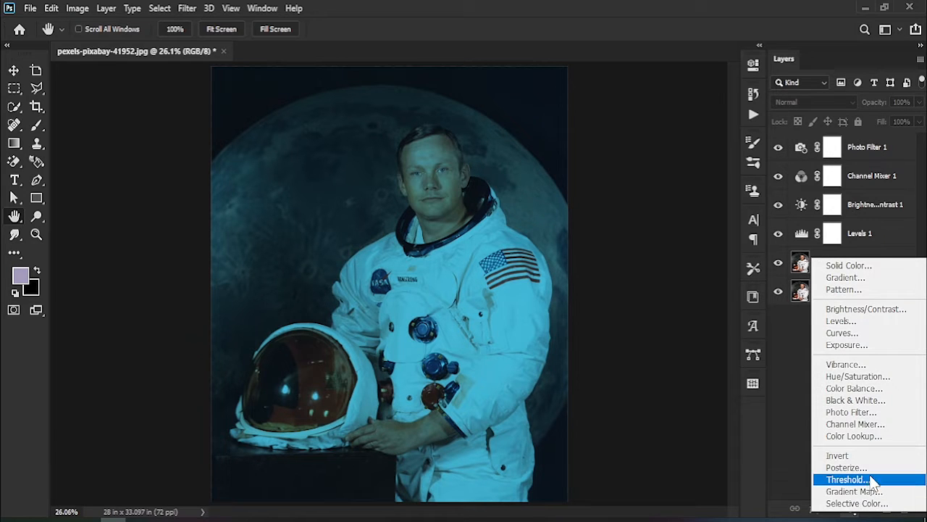
click(854, 388)
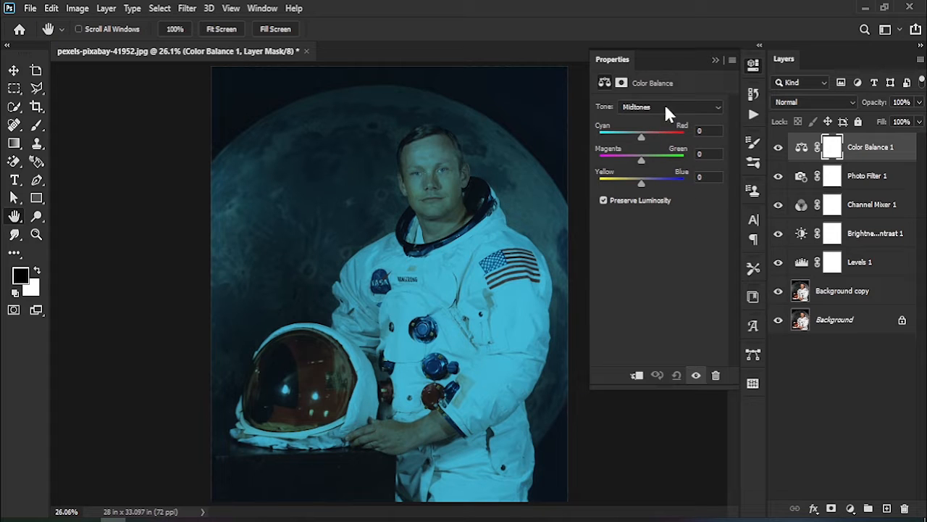
click(665, 107)
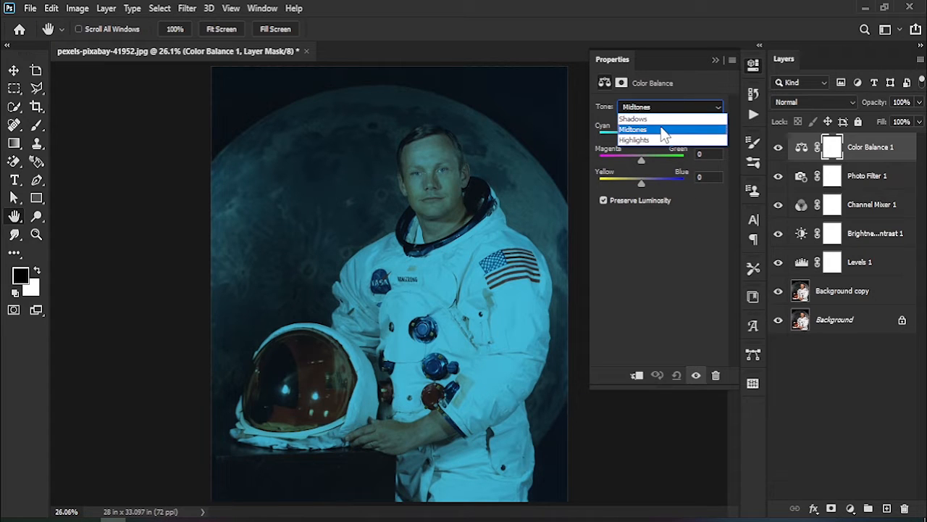
click(664, 131)
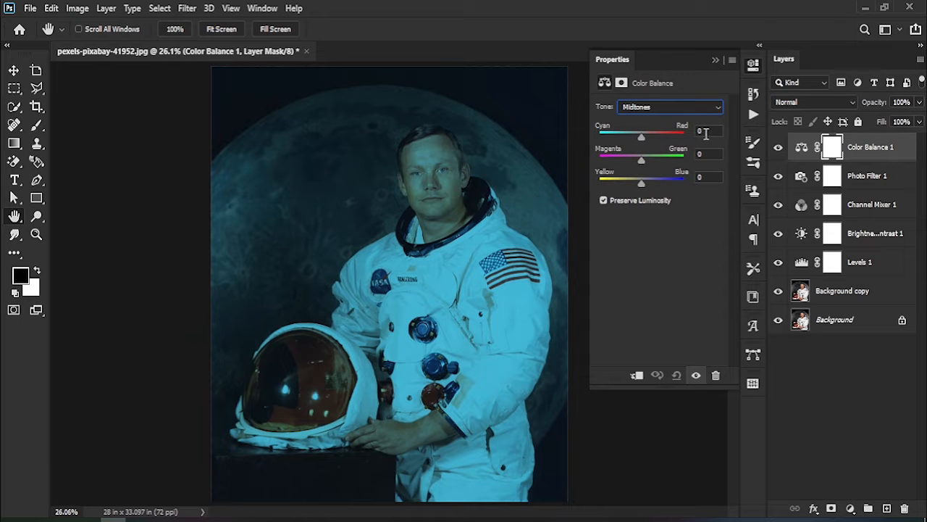
drag(645, 134, 645, 181)
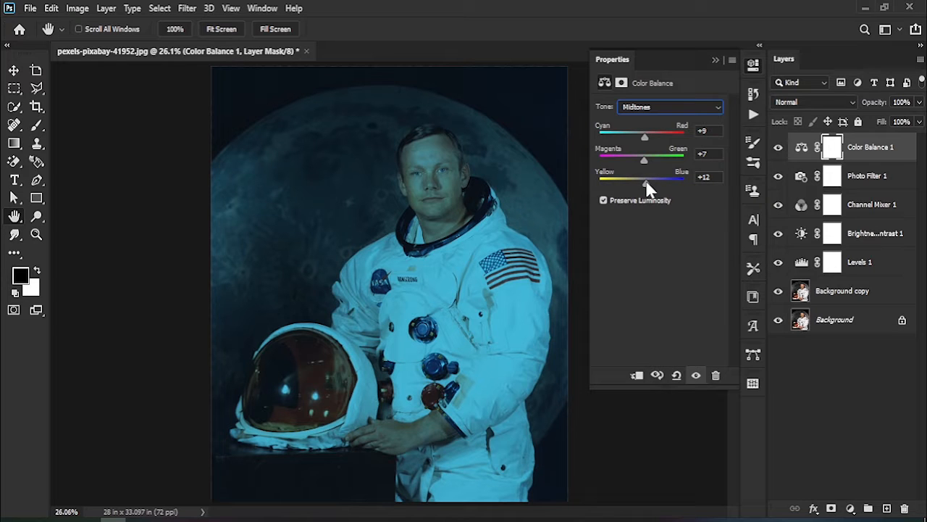
click(715, 60)
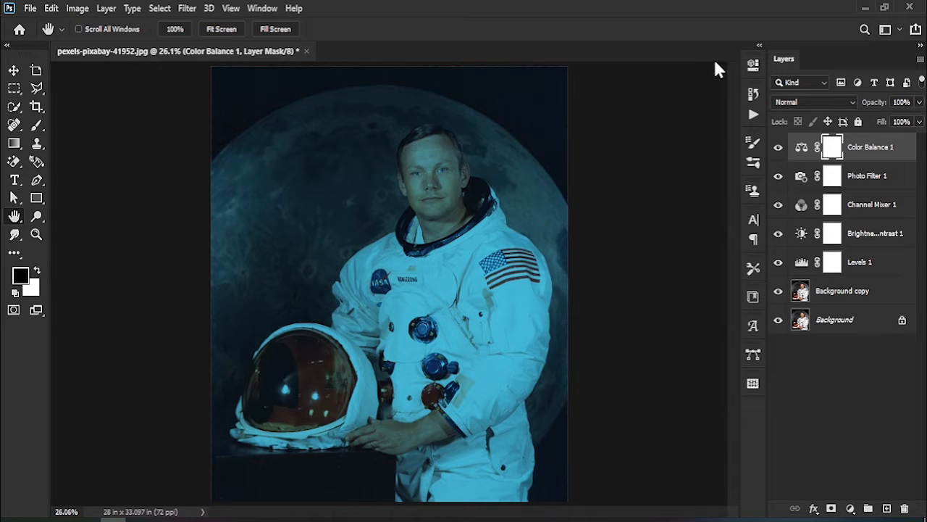
click(839, 384)
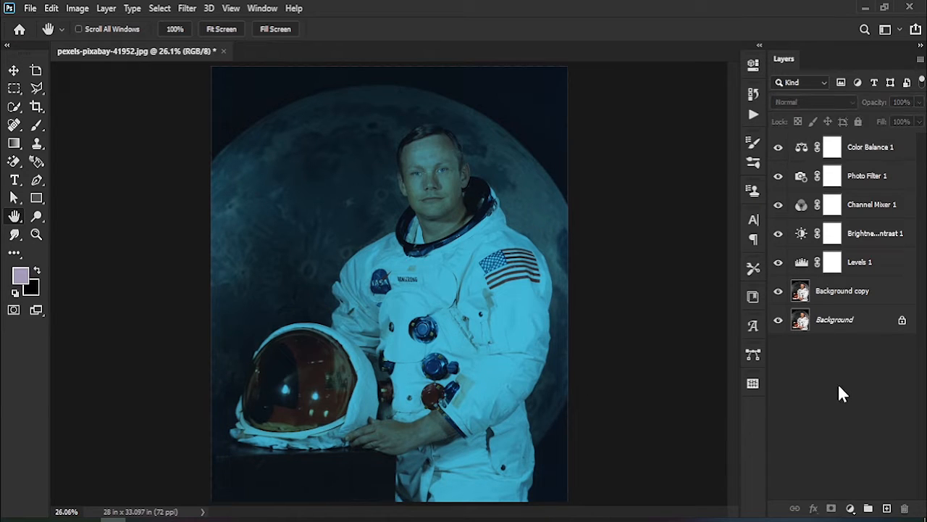
Step: Add a Vibrance adjustment layer with vibrance +19 and saturation -48
click(849, 508)
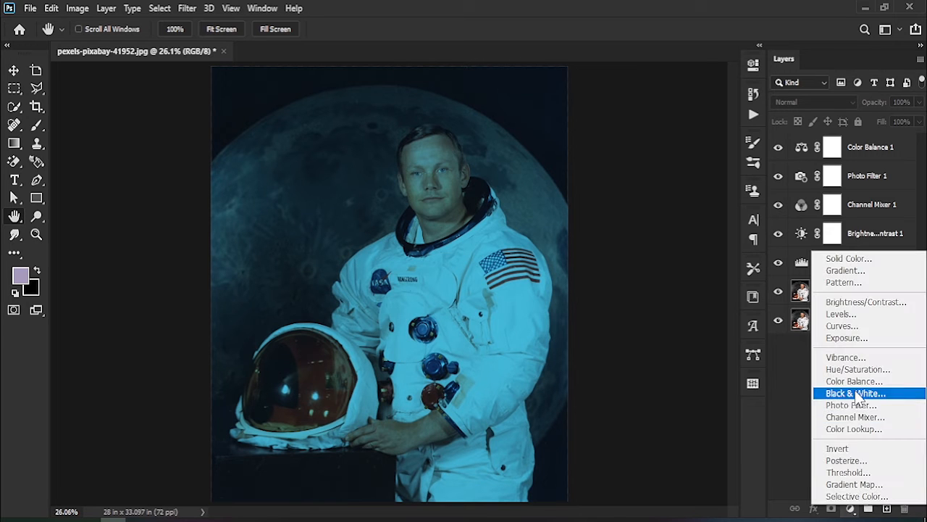
click(890, 363)
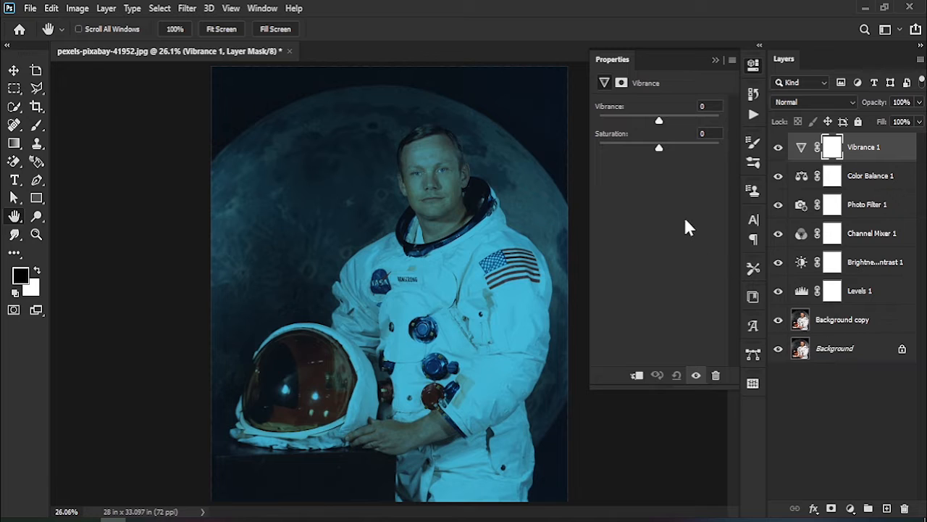
drag(665, 120, 630, 145)
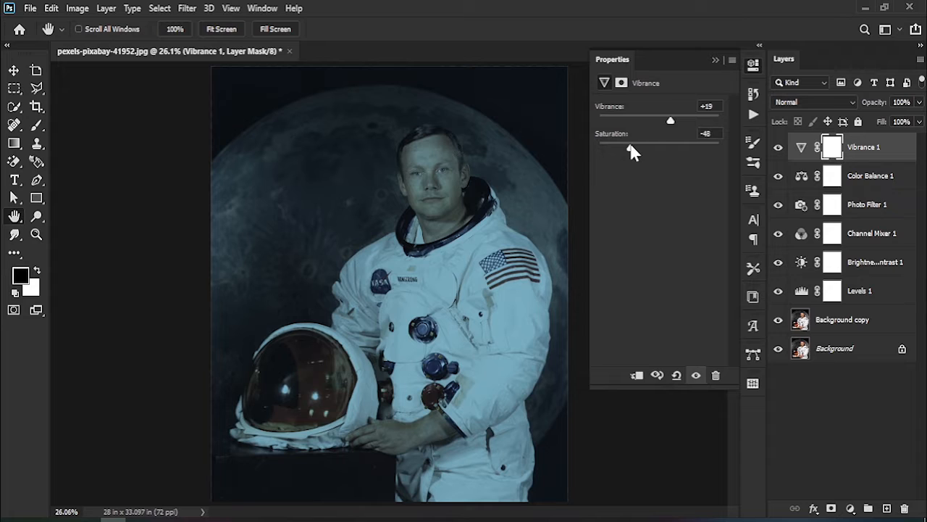
click(715, 60)
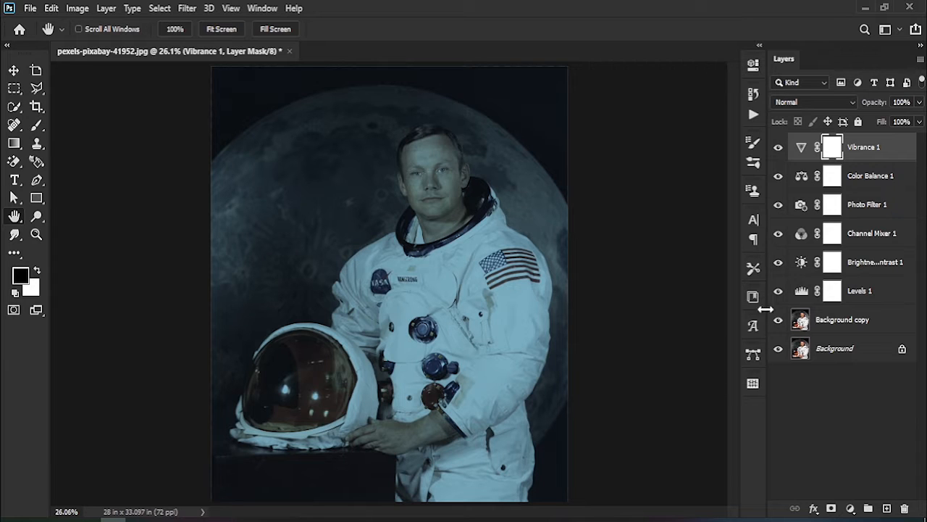
click(793, 403)
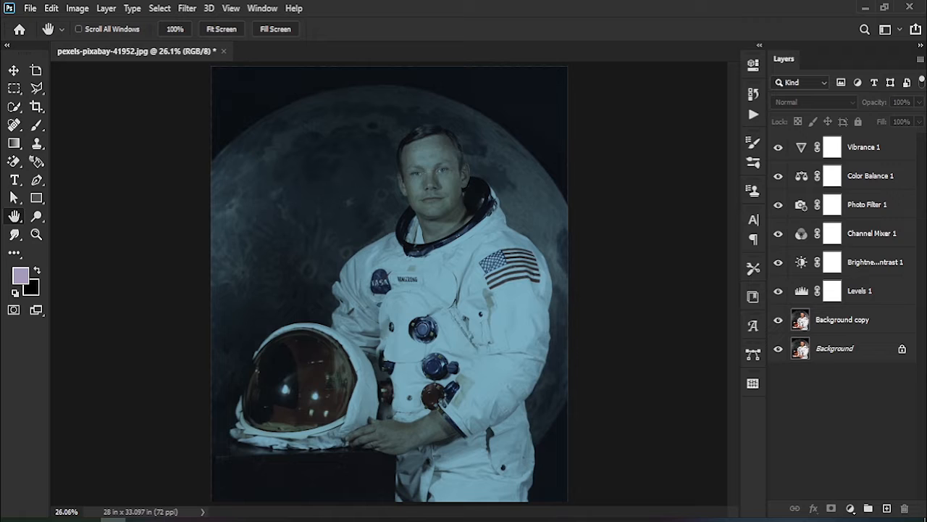
Step: Place the orange flower photo into the document as the topmost layer at its default size
drag(885, 466, 347, 265)
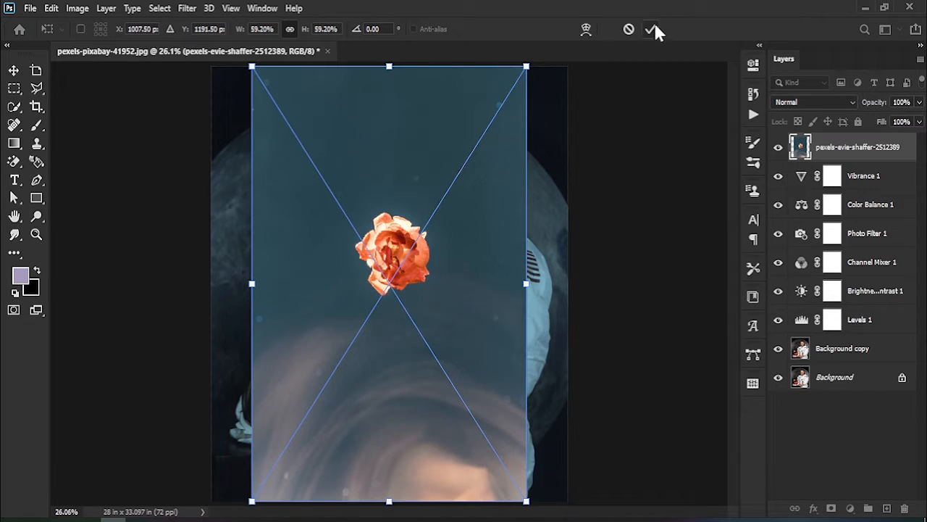
click(655, 27)
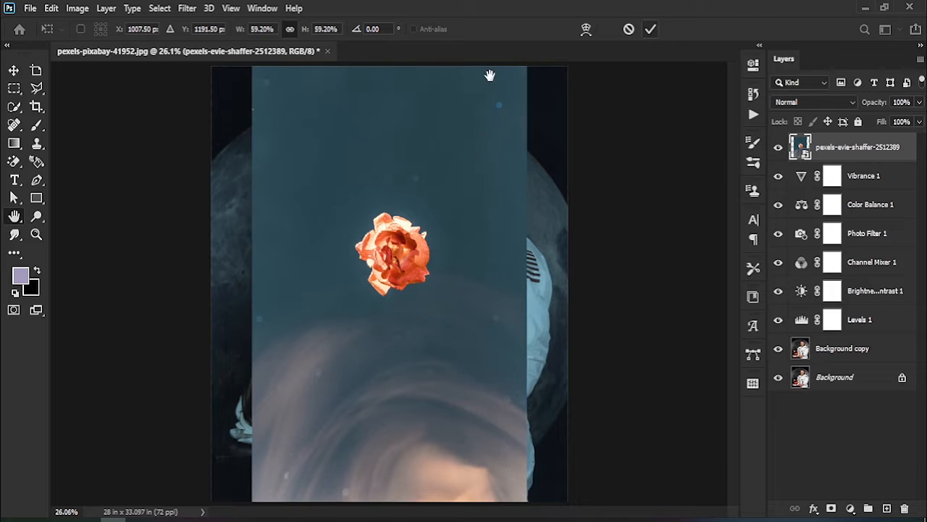
Step: Select the orange flower with the Quick Selection tool and copy it onto its own layer
click(14, 106)
drag(413, 271, 388, 242)
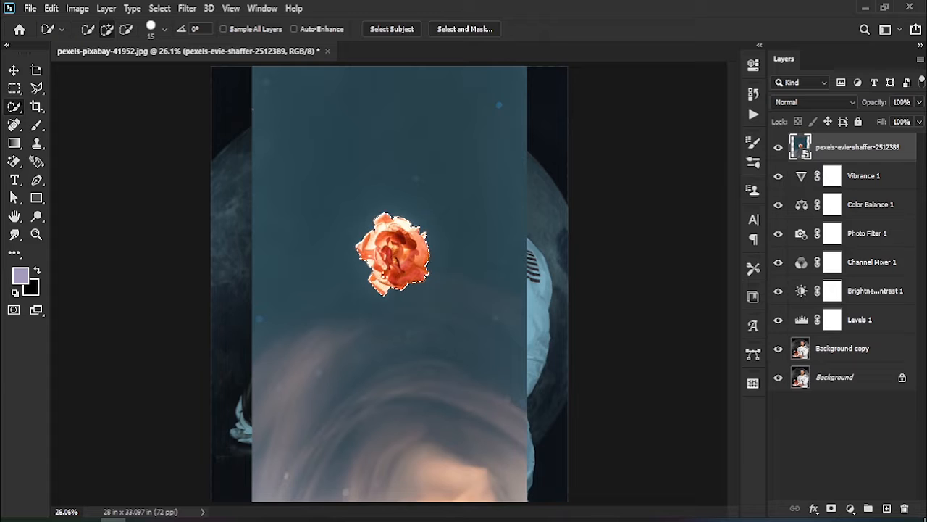
key(ctrl+j)
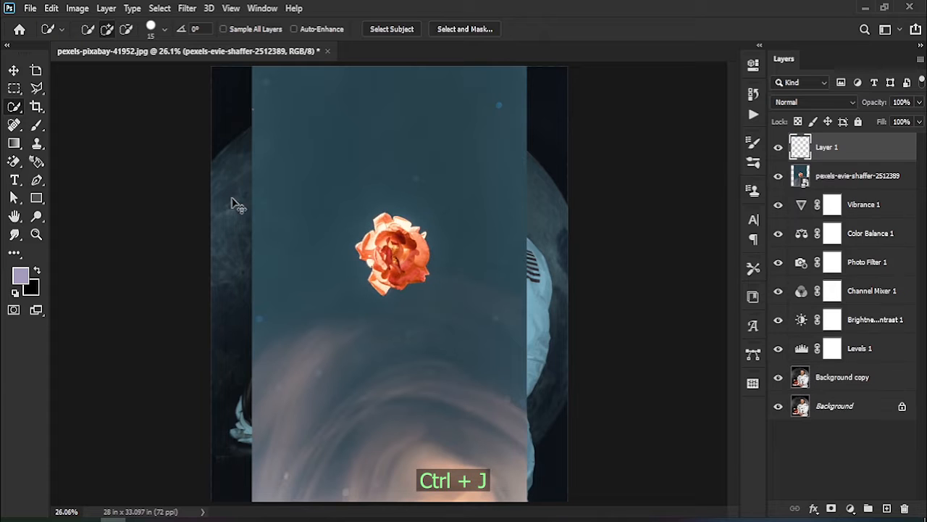
click(13, 70)
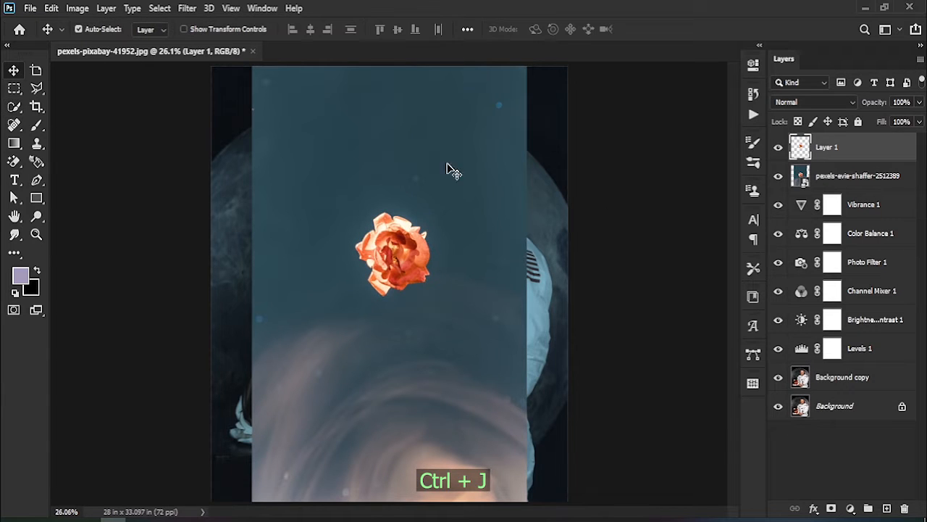
Step: Delete the placed flower photo layer and enlarge the cut-out flower to about 162% so it covers the astronaut's head
click(447, 384)
key(Delete)
drag(397, 267, 443, 186)
key(ctrl+t)
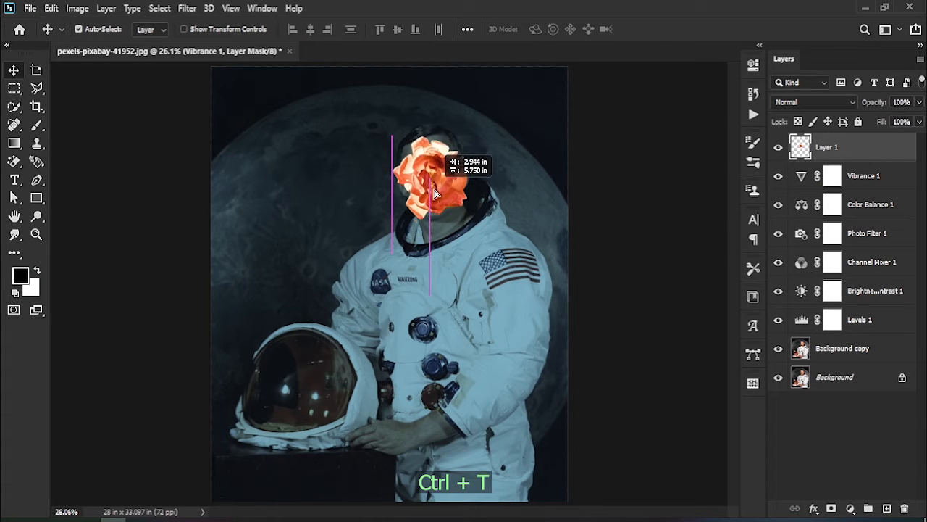
mouse_move(468, 231)
mouse_down()
mouse_move(491, 256)
mouse_move(463, 219)
mouse_up()
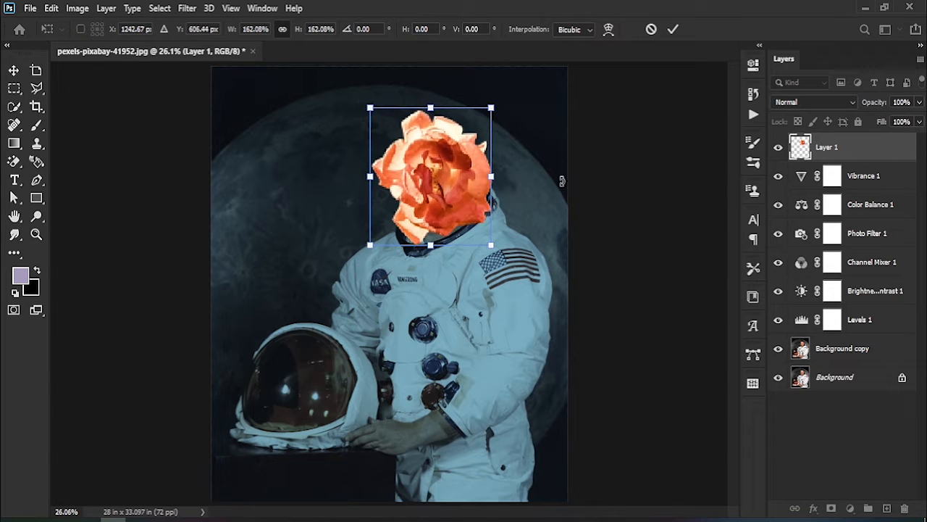
click(671, 29)
Step: Move the cut-out flower layer beneath all the adjustment layers, directly above Background copy
drag(838, 152, 876, 335)
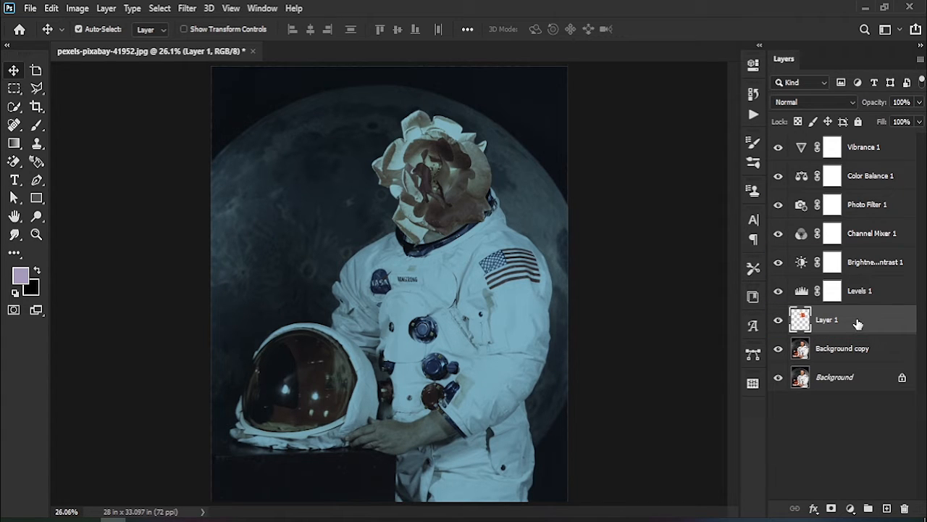
click(860, 438)
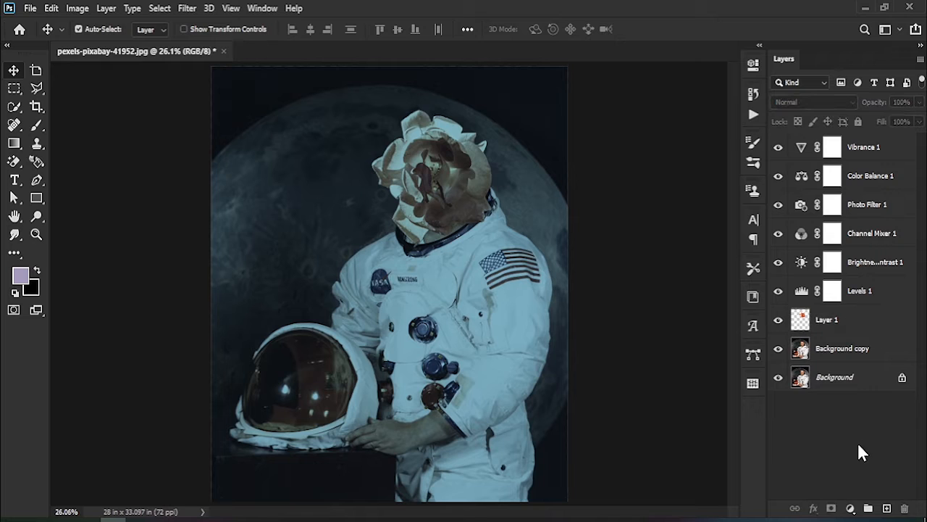
Step: Place the pink nebula photo as the topmost layer, rotated diagonally with the nebula in the image's upper-left corner
drag(572, 363, 249, 266)
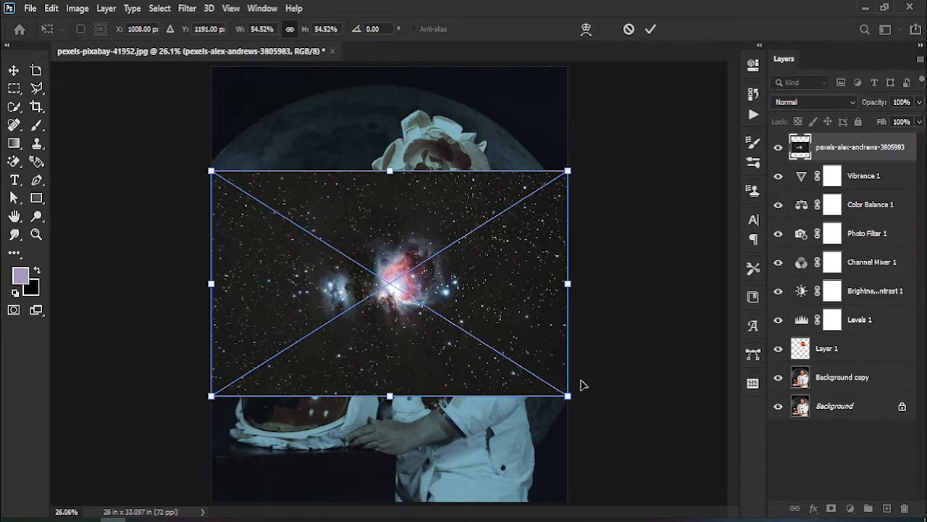
drag(587, 383, 582, 221)
drag(472, 263, 301, 84)
click(651, 29)
Step: Set the nebula layer's blend mode to Lighten and its opacity to 48%
click(799, 103)
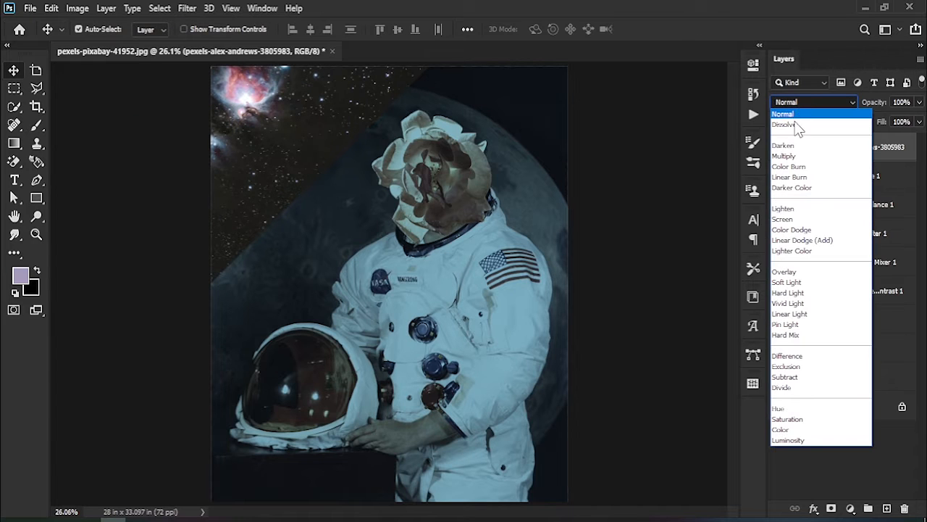
click(797, 209)
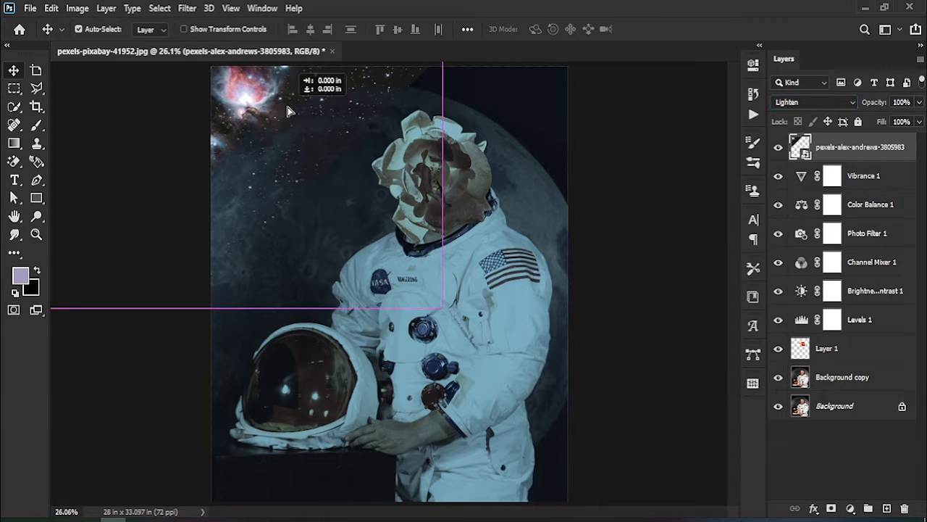
drag(873, 102, 837, 105)
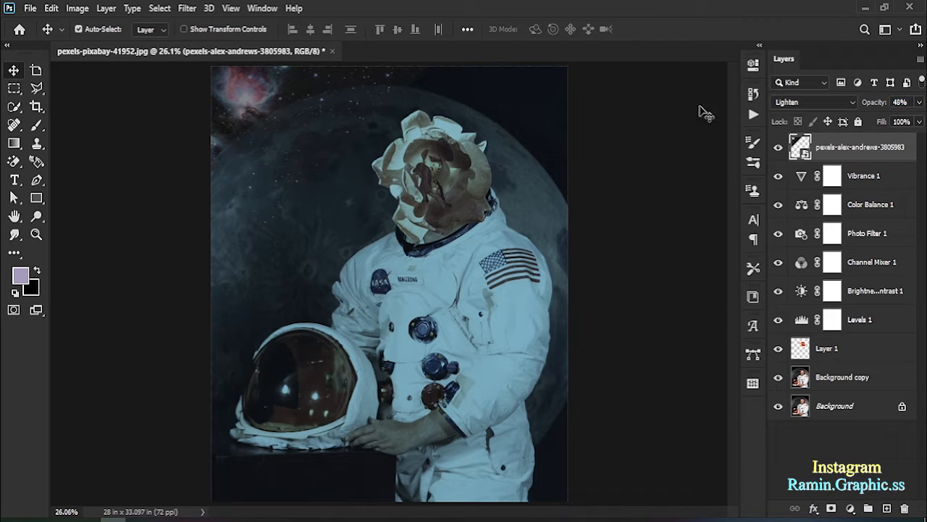
Step: Add a layer mask to the nebula layer and invert it to black
click(489, 108)
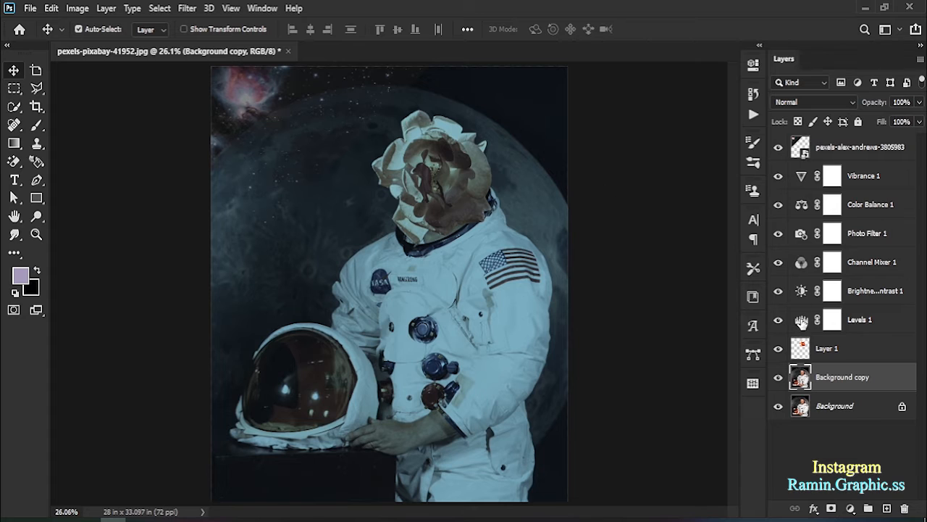
click(868, 359)
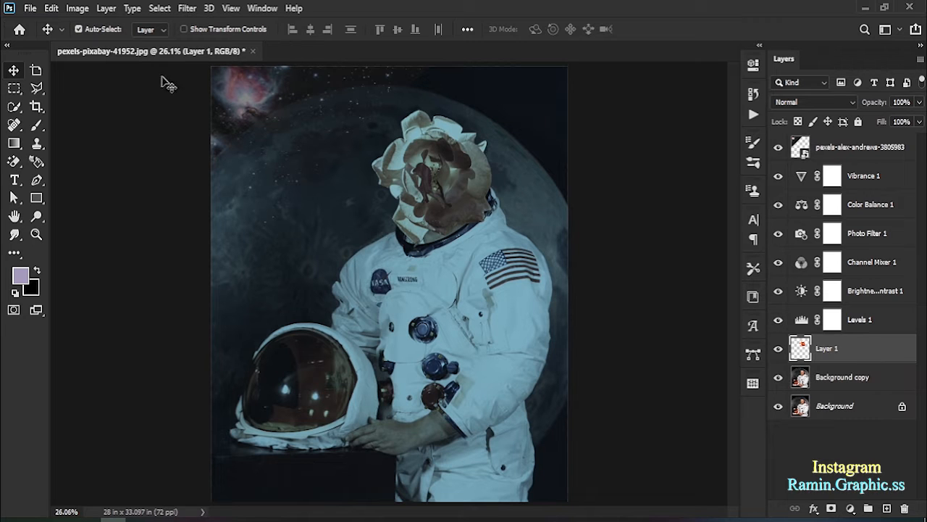
click(254, 92)
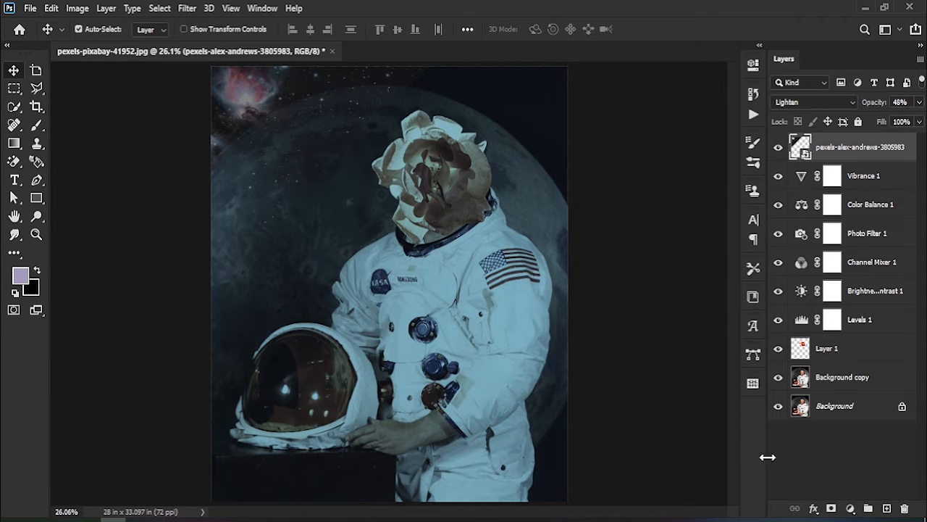
click(832, 508)
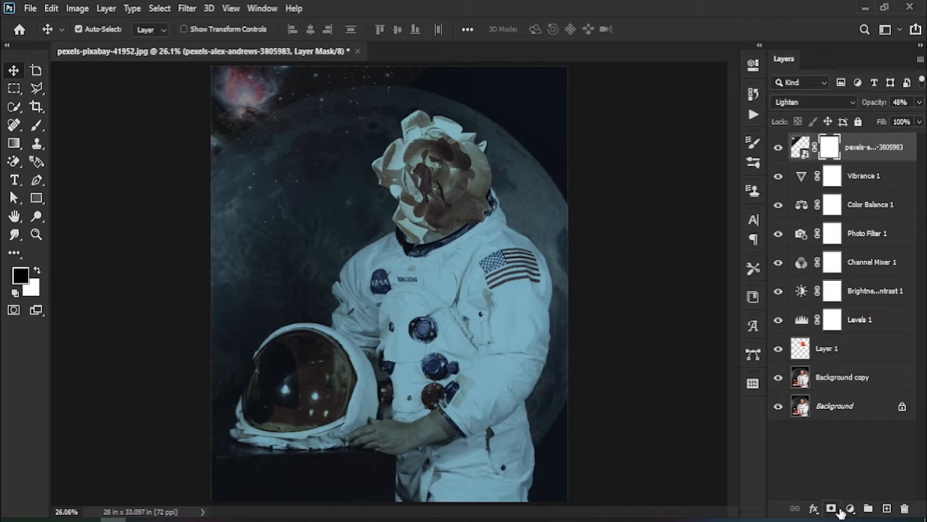
key(ctrl+i)
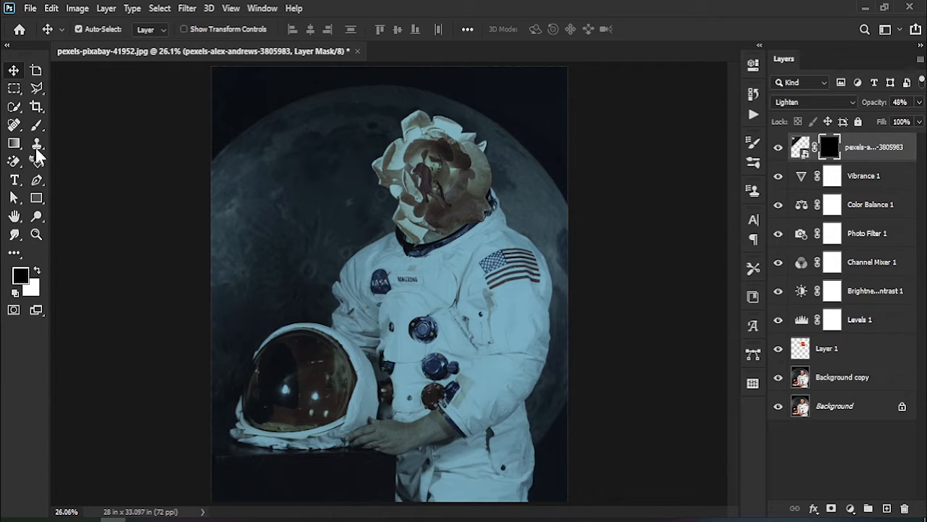
Step: Paint white on the nebula layer's mask with a Soft Round 243 px brush to reveal the nebula in the upper-left corner
click(36, 124)
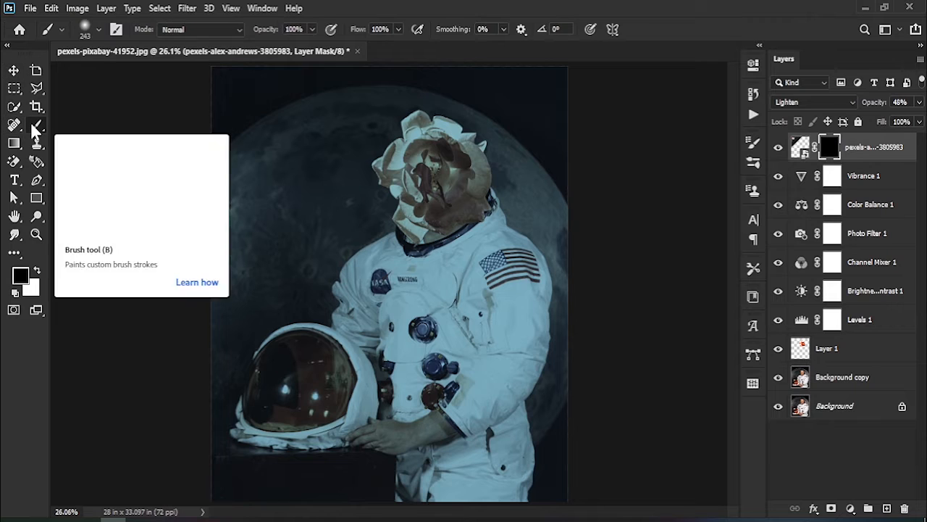
click(97, 30)
double_click(98, 186)
click(37, 271)
mouse_move(202, 107)
mouse_down()
mouse_move(262, 70)
mouse_move(212, 106)
mouse_move(224, 69)
mouse_move(212, 76)
mouse_move(223, 104)
mouse_move(273, 70)
mouse_move(208, 158)
mouse_move(271, 73)
mouse_move(273, 99)
mouse_move(285, 71)
mouse_move(295, 77)
mouse_move(296, 114)
mouse_move(303, 104)
mouse_move(262, 155)
mouse_up()
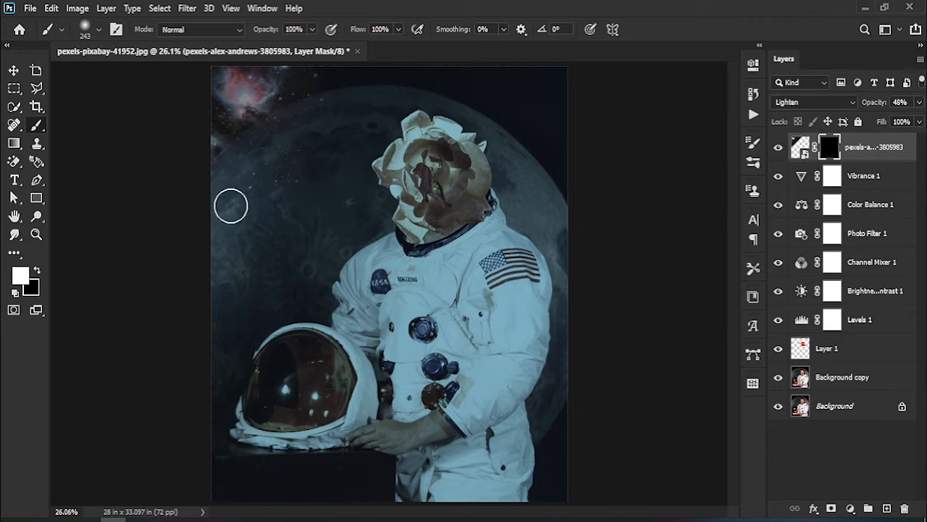
click(13, 70)
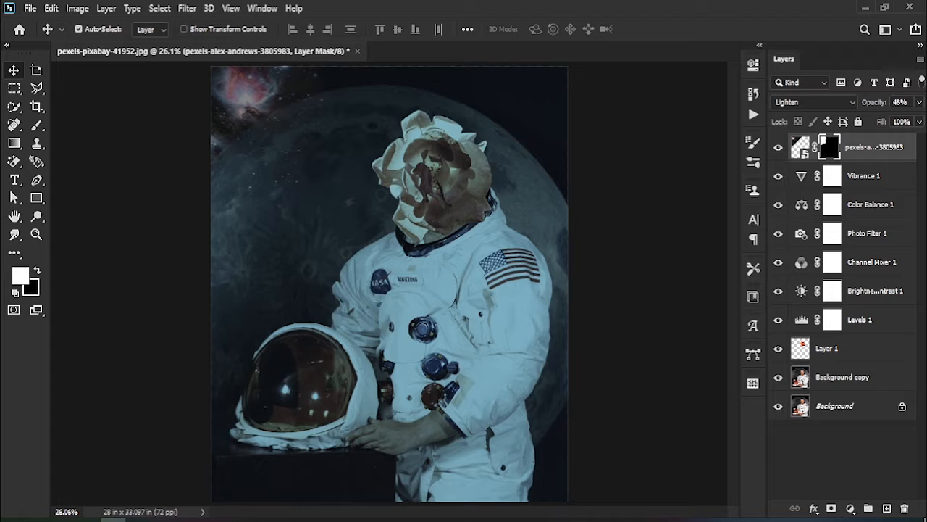
Step: Place the spiral galaxy photo over the upper-right part of the image and move its layer directly below the flower layer
drag(653, 396, 428, 270)
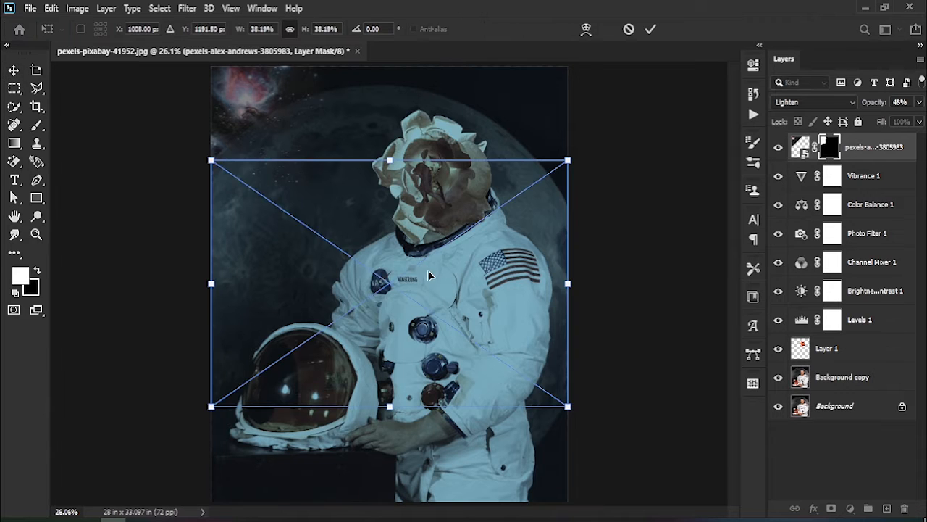
drag(511, 315, 556, 197)
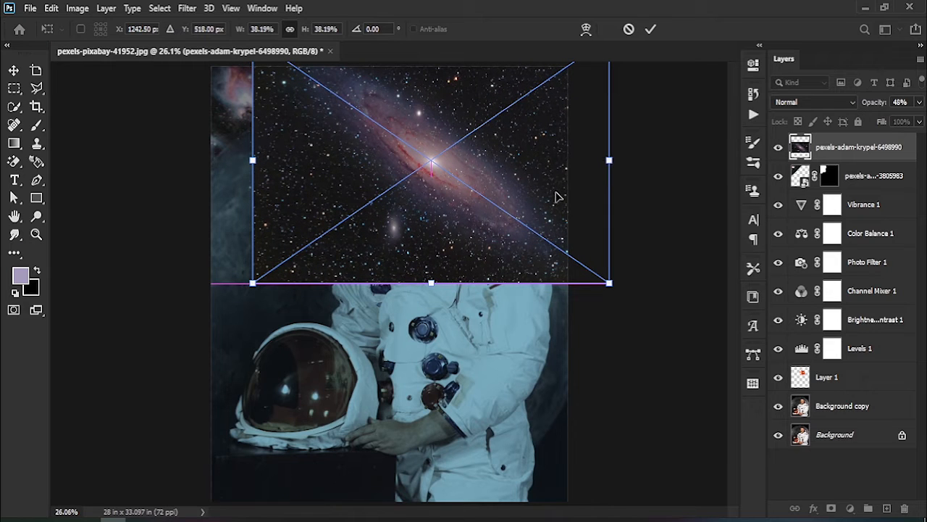
click(650, 28)
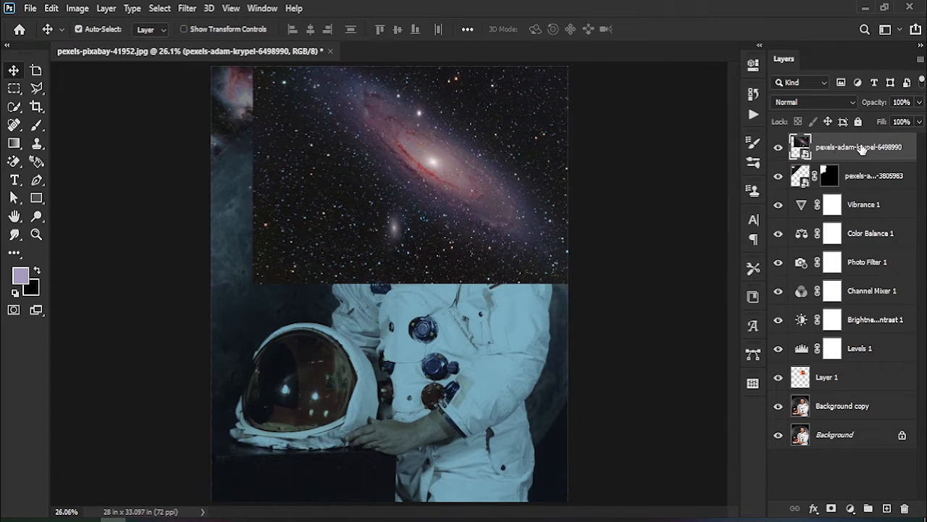
drag(861, 147, 855, 394)
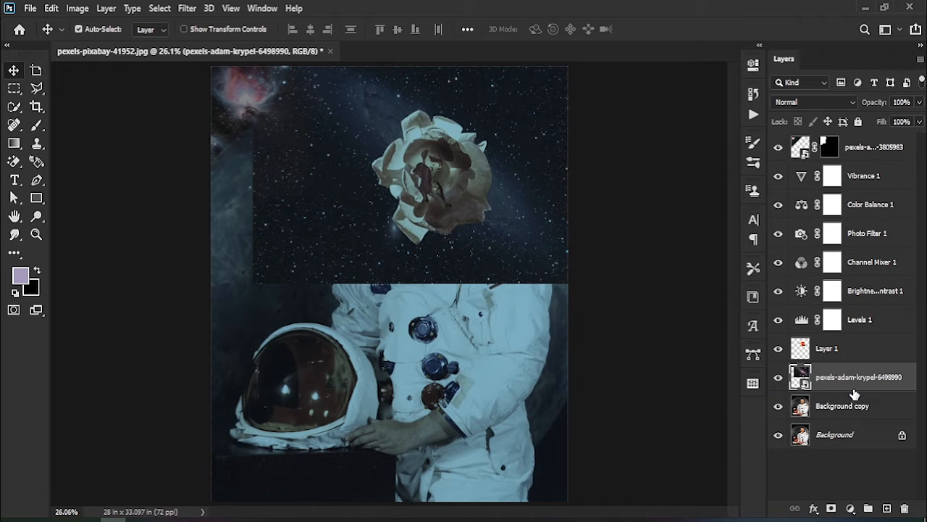
Step: Set the galaxy layer's blend mode to Lighten and adjust its position behind the astronaut
click(811, 103)
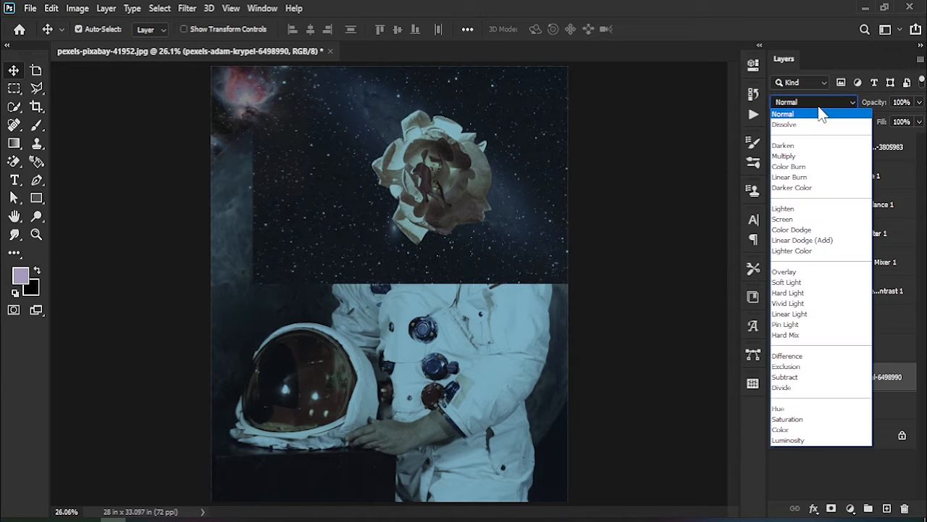
click(815, 212)
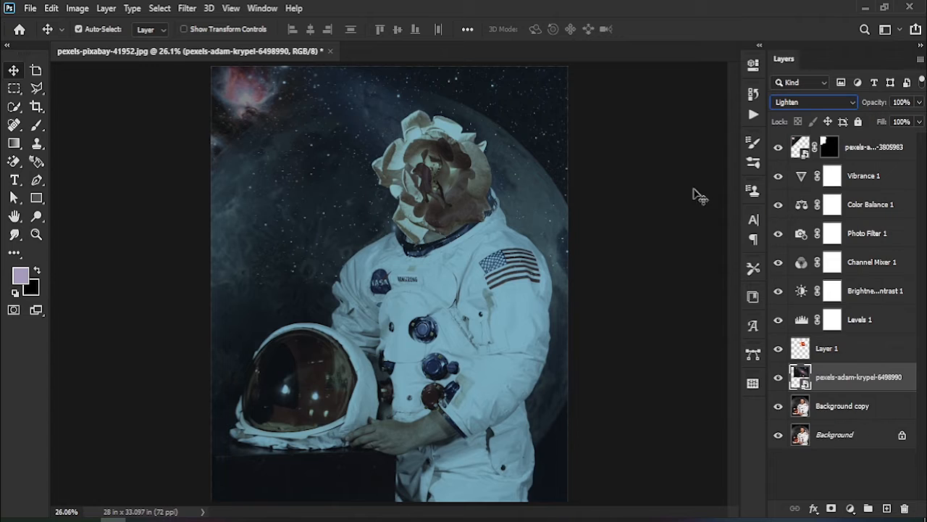
drag(528, 158, 537, 158)
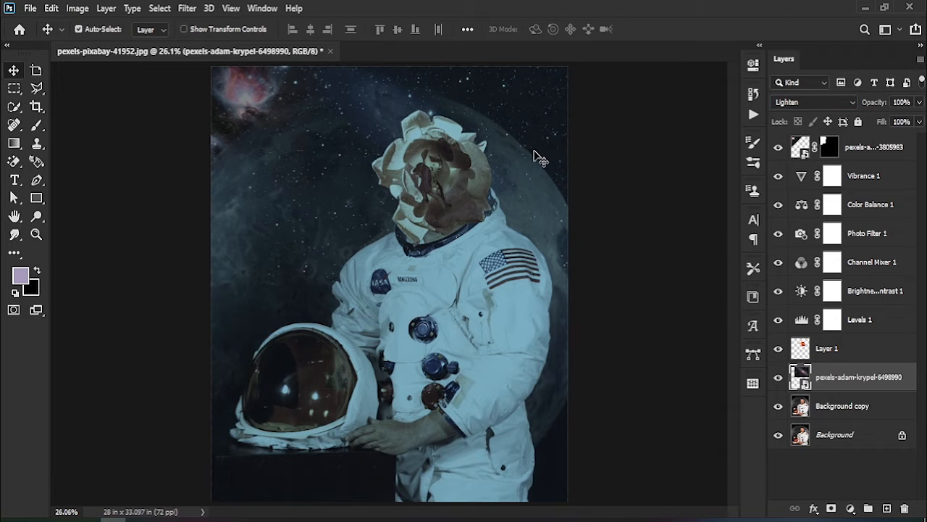
click(618, 219)
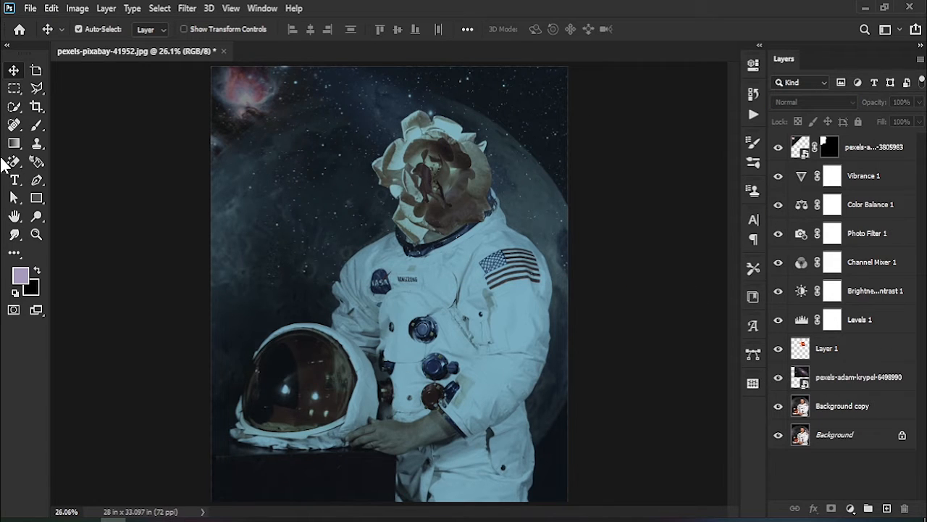
Step: Choose smoke brush 137 from the Free Smoke Photoshop Brushes 10 set and add an empty layer on top
click(36, 126)
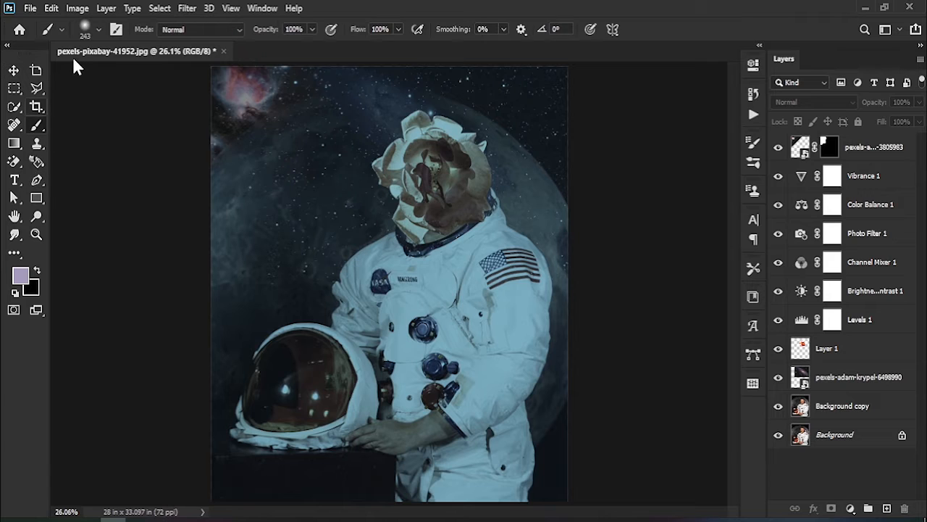
click(96, 29)
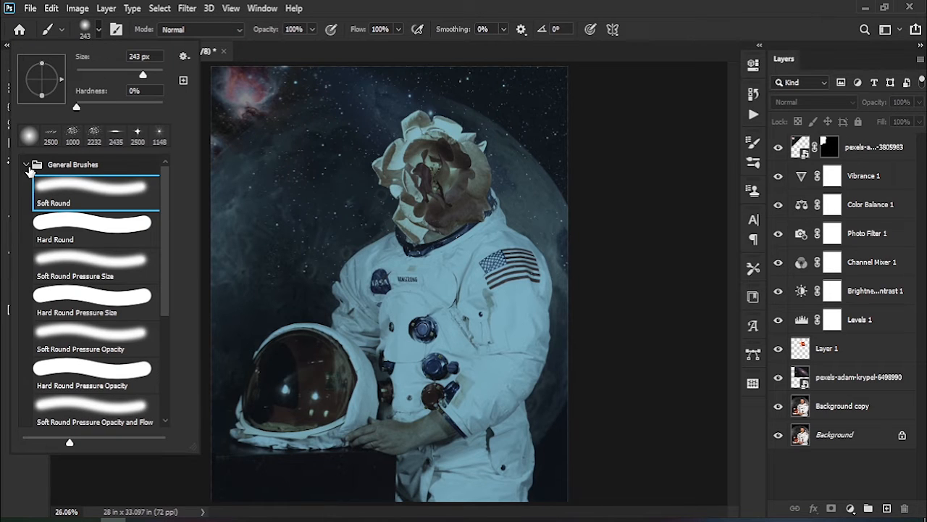
click(27, 166)
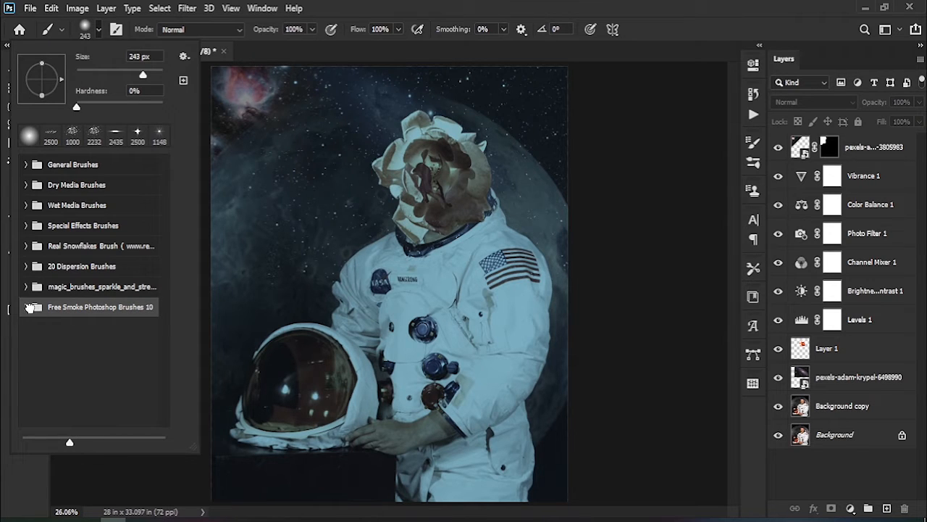
click(26, 307)
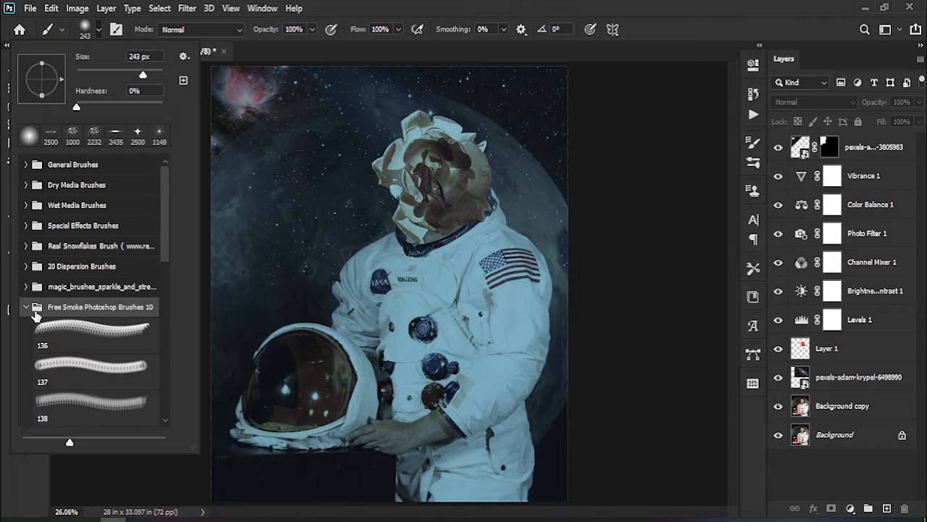
drag(167, 221, 163, 266)
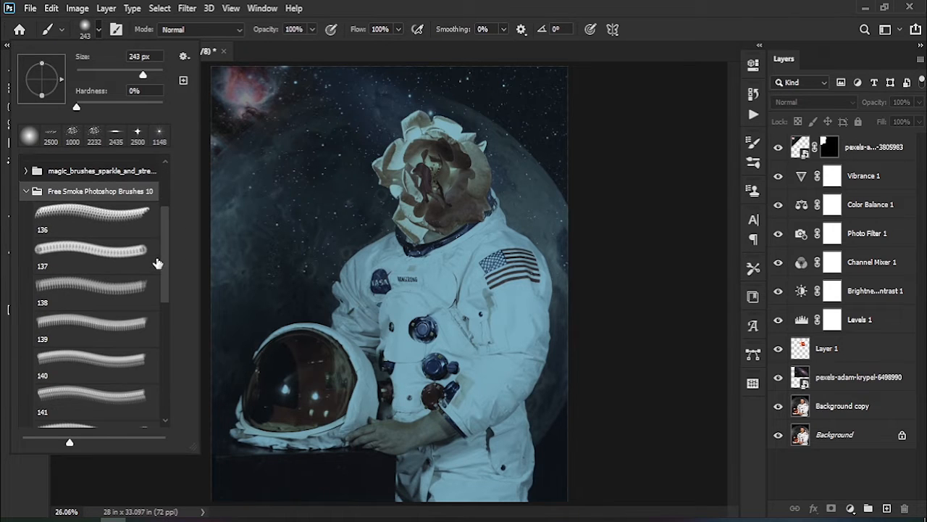
click(111, 282)
click(119, 250)
click(846, 487)
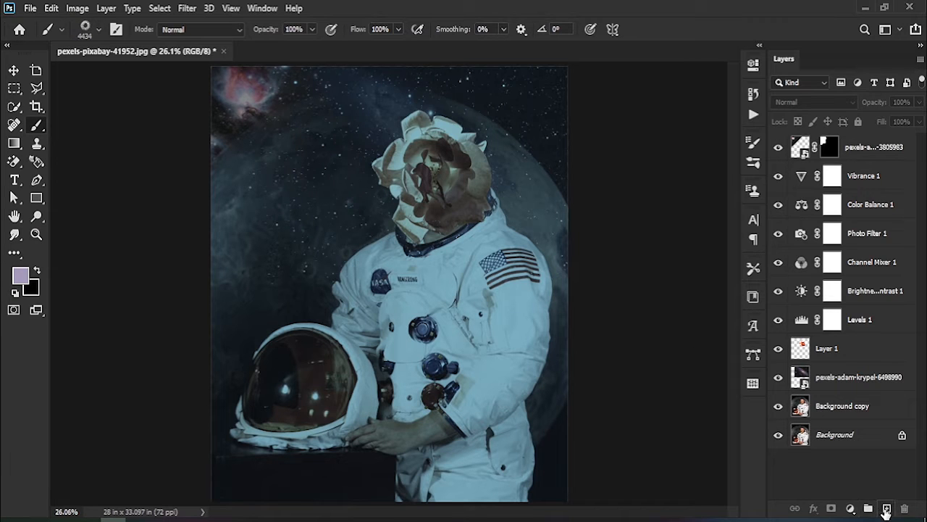
click(886, 509)
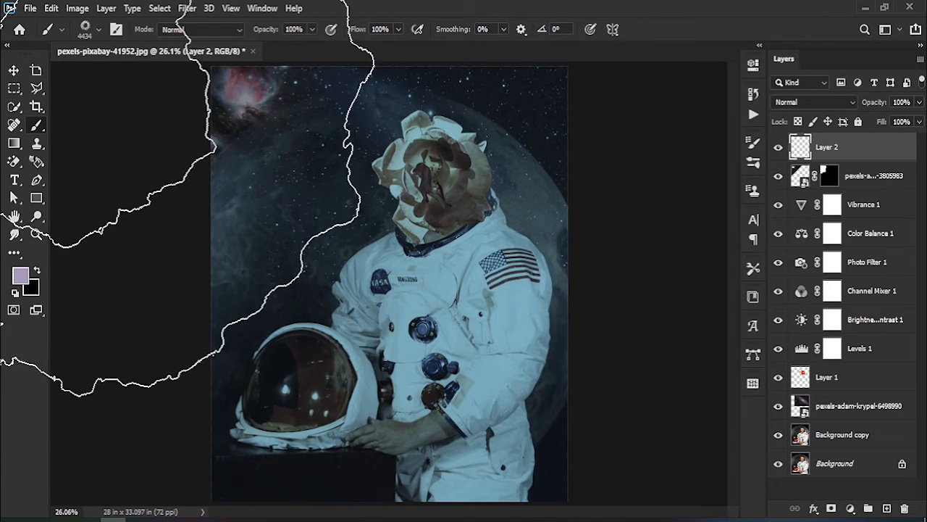
Step: Switch to smoke brush 138 and set its size to 2520 px
click(95, 32)
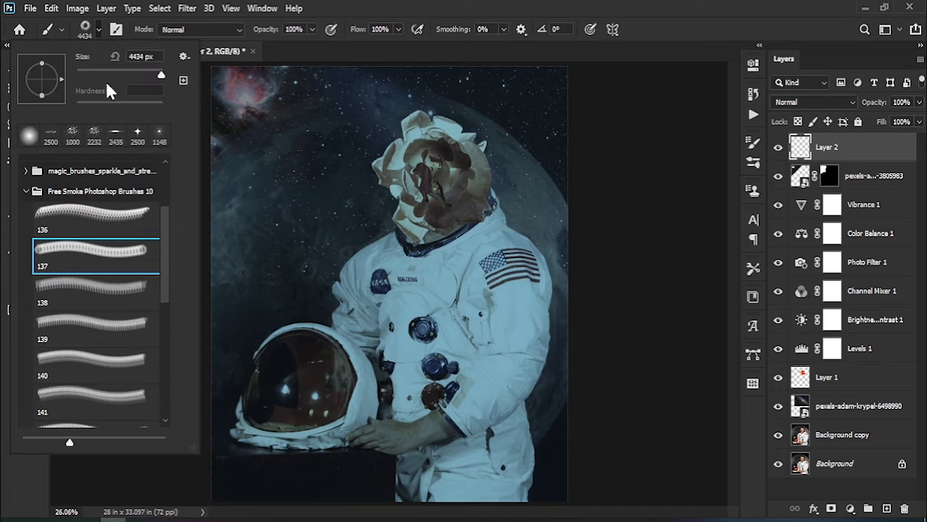
click(118, 305)
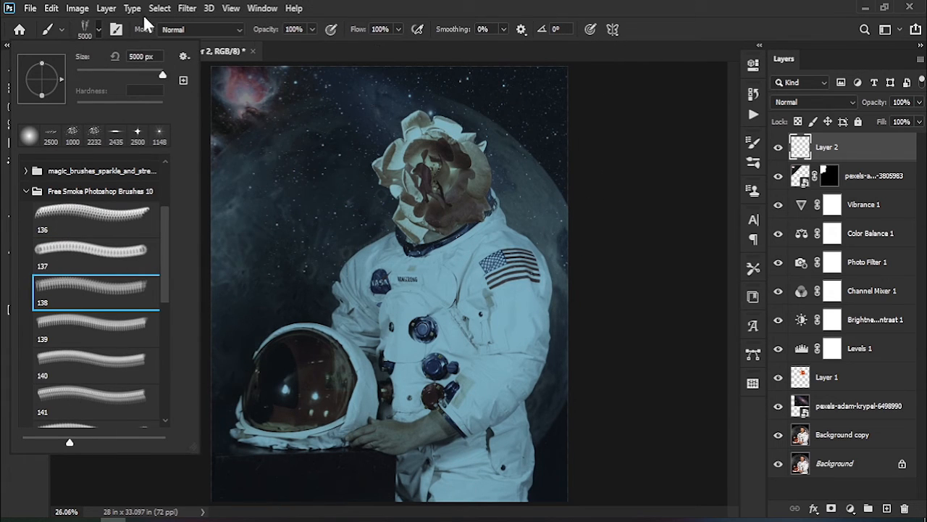
drag(163, 75, 157, 74)
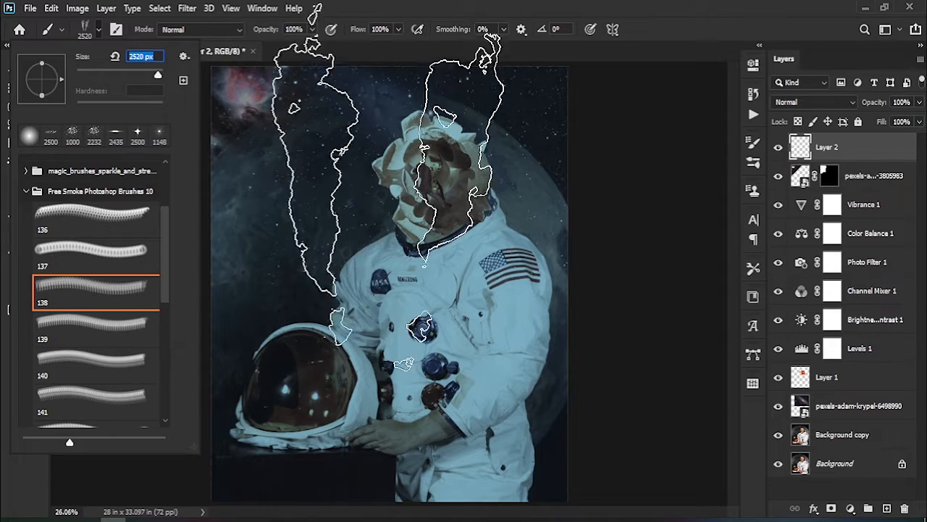
key(Return)
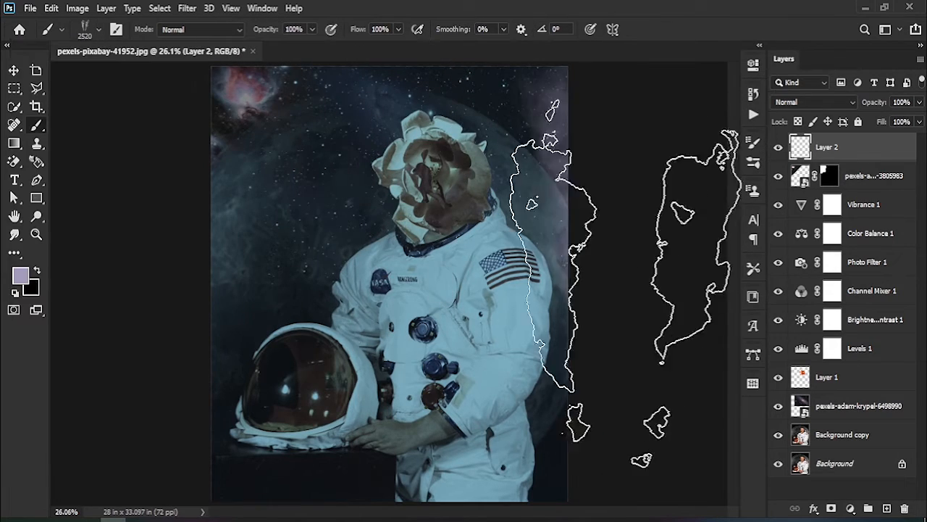
Step: Reduce smoke brush 138 to 1600 px, rotate its tip to 60°, and stamp smoke across the sky on the flower's left side
key(bracketleft)
key(bracketleft)
key(bracketleft)
key(bracketleft)
key(bracketleft)
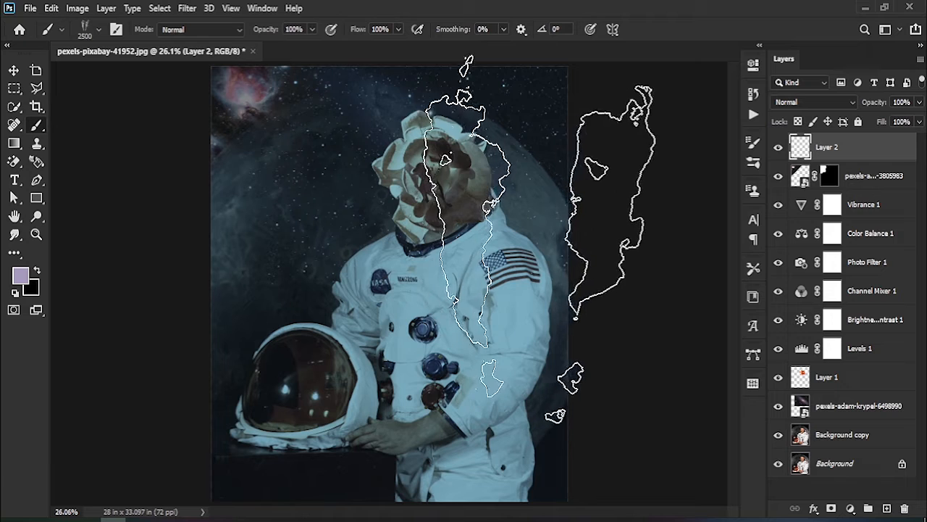
key(bracketleft)
key(bracketleft)
key(bracketleft)
key(bracketleft)
key(bracketleft)
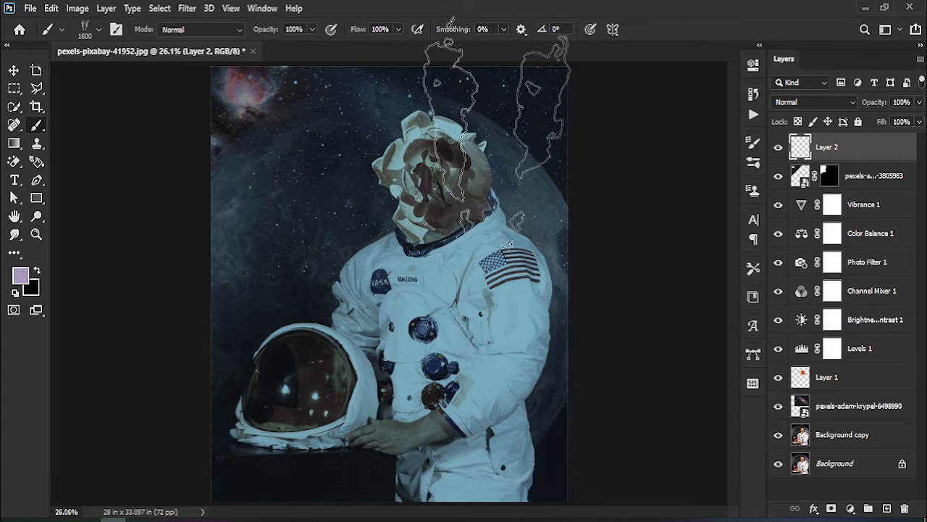
click(96, 27)
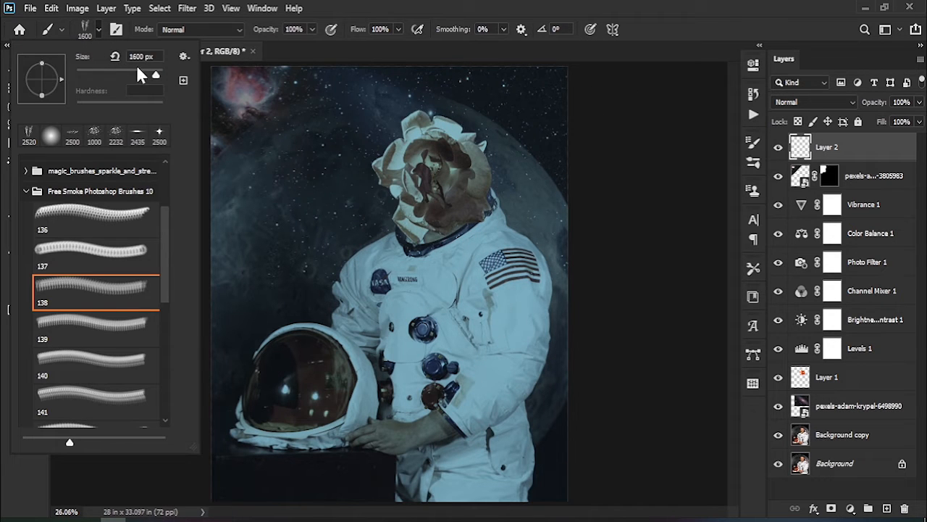
drag(46, 67, 44, 67)
click(441, 194)
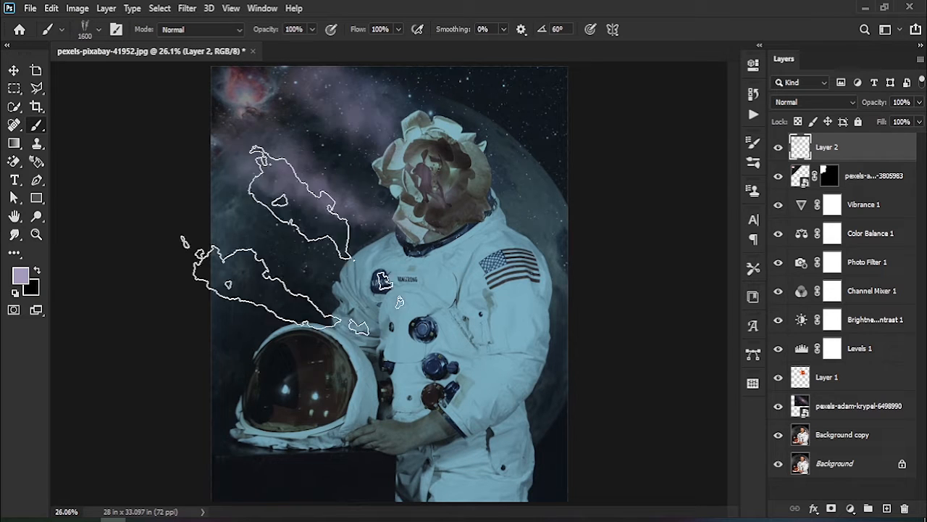
Step: Move the smoke layer directly below the flower layer and toggle the flower's visibility to check the smoke behind it
mouse_move(851, 148)
mouse_down()
mouse_move(869, 181)
mouse_move(874, 417)
mouse_move(873, 389)
mouse_up()
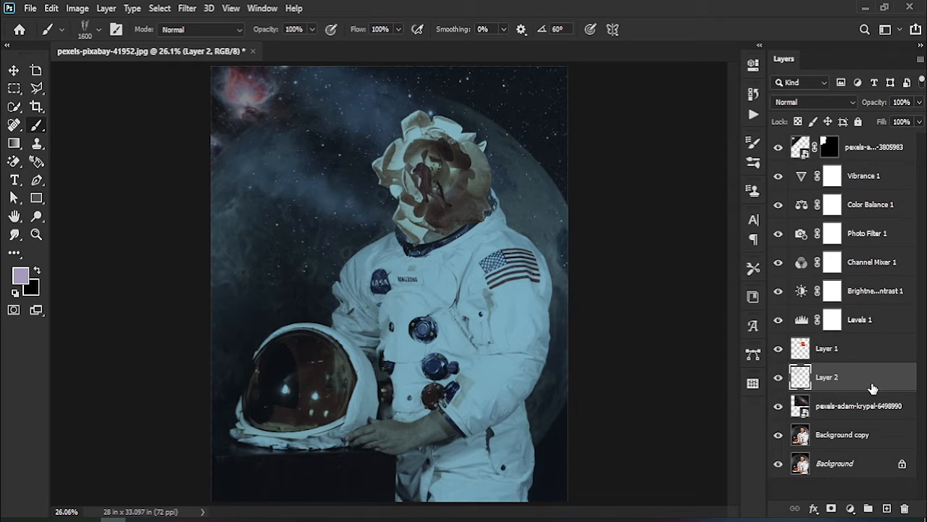
click(779, 349)
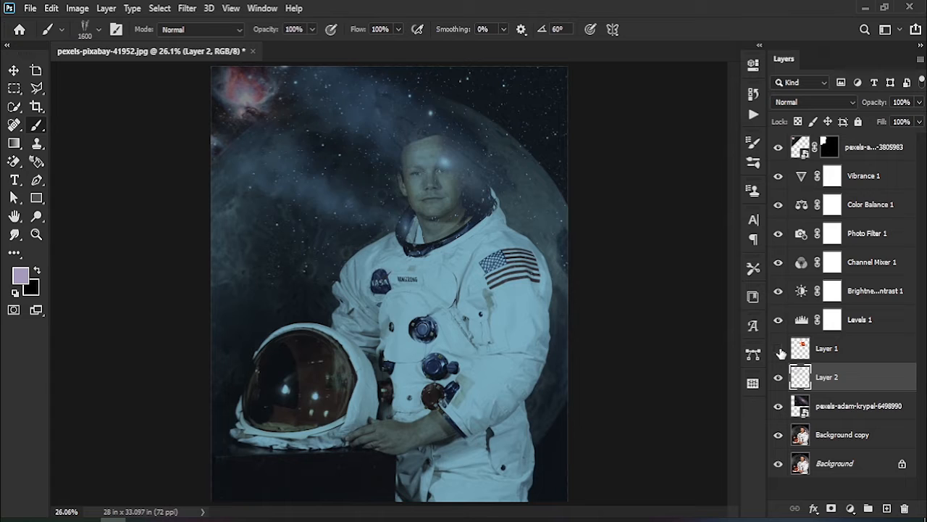
click(778, 349)
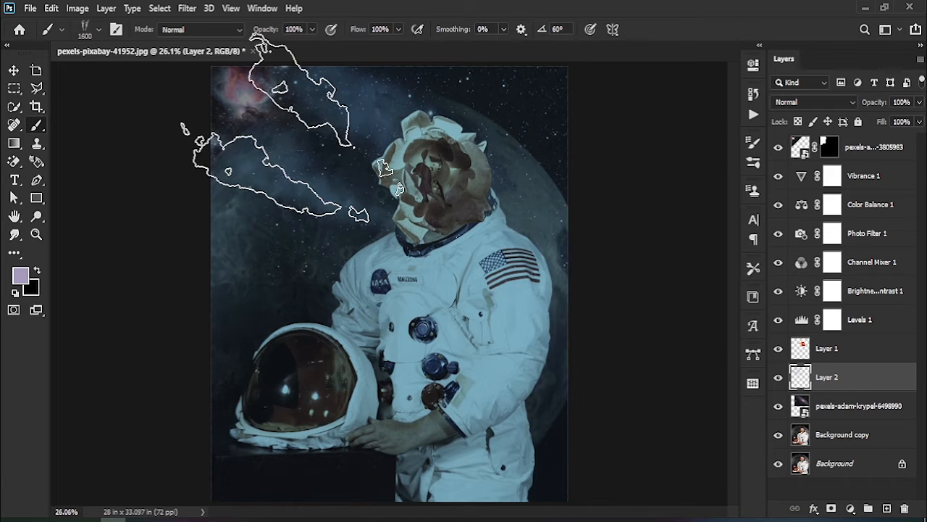
Step: Stamp smoke in the sky to the upper right of the flower with smoke brush 140 at 1457 px and a -35° angle
click(99, 31)
scroll(164, 271, down, 2)
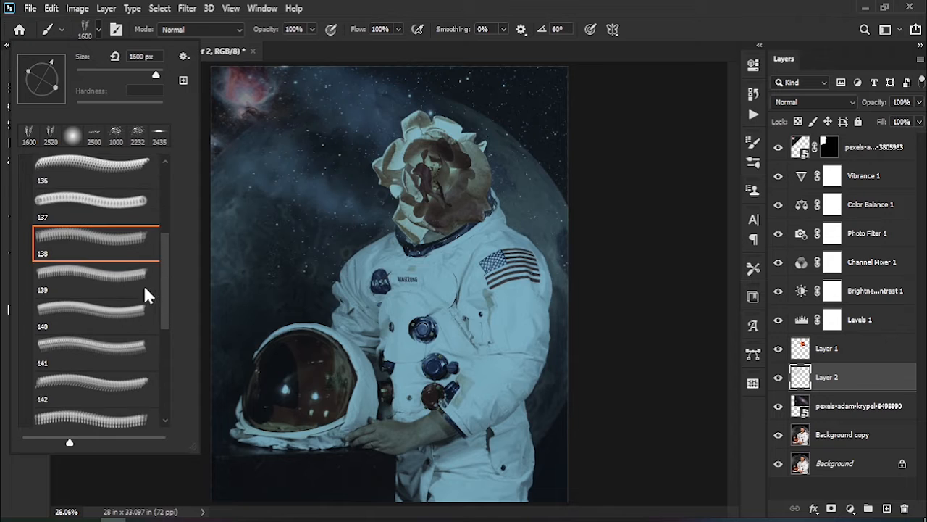
click(124, 279)
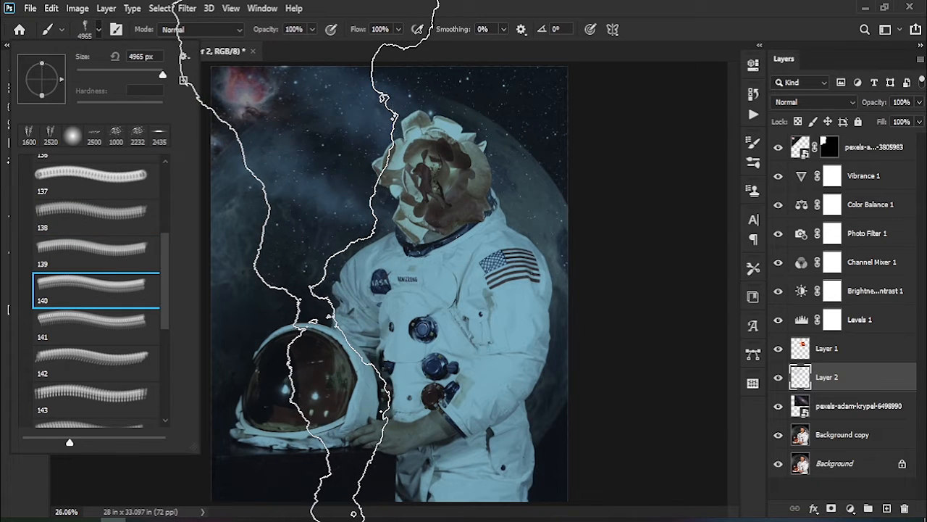
click(156, 74)
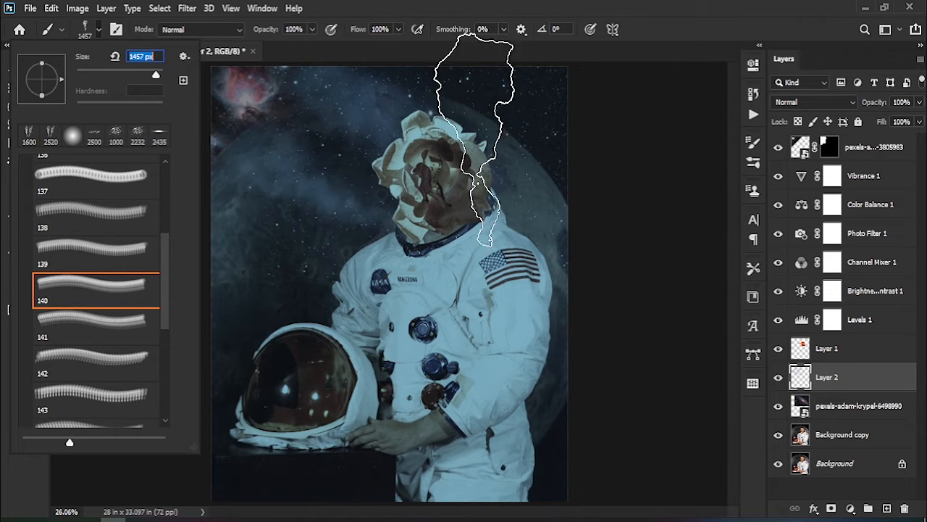
drag(58, 87, 59, 91)
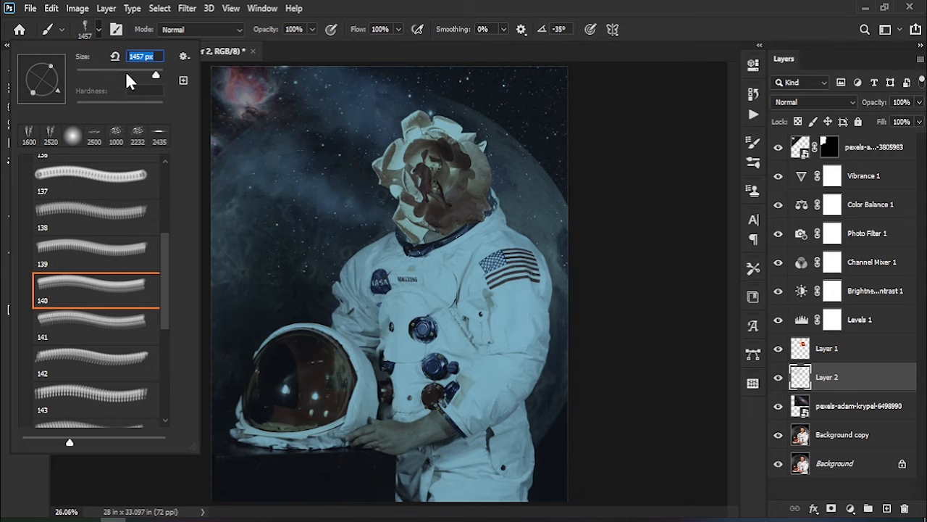
drag(155, 73, 156, 75)
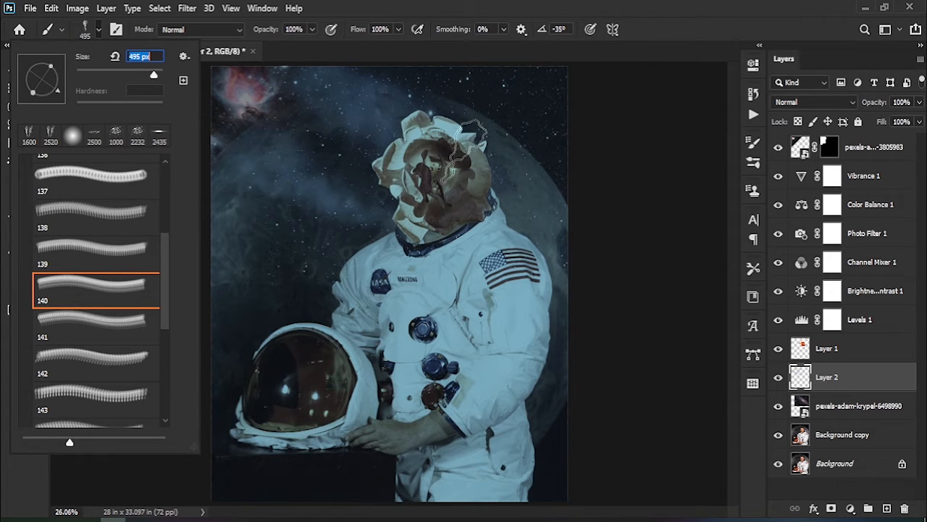
drag(155, 73, 158, 74)
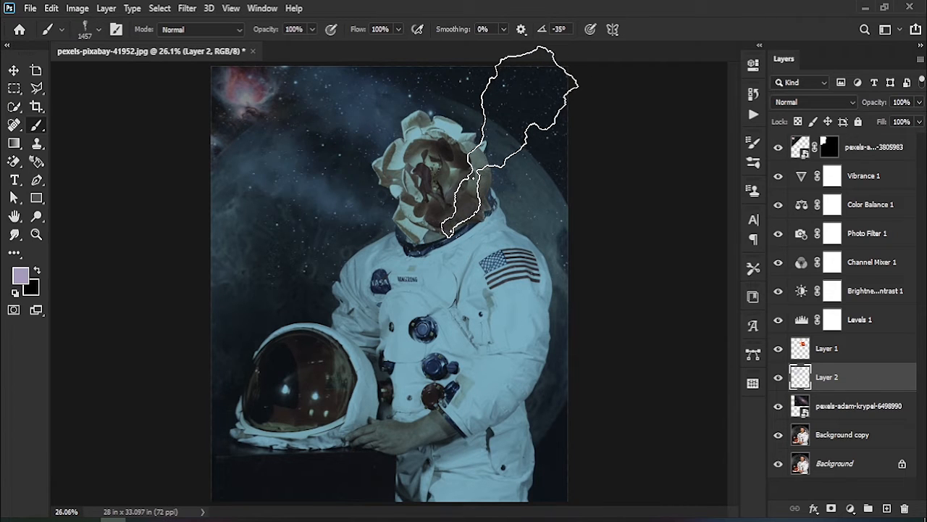
key(Return)
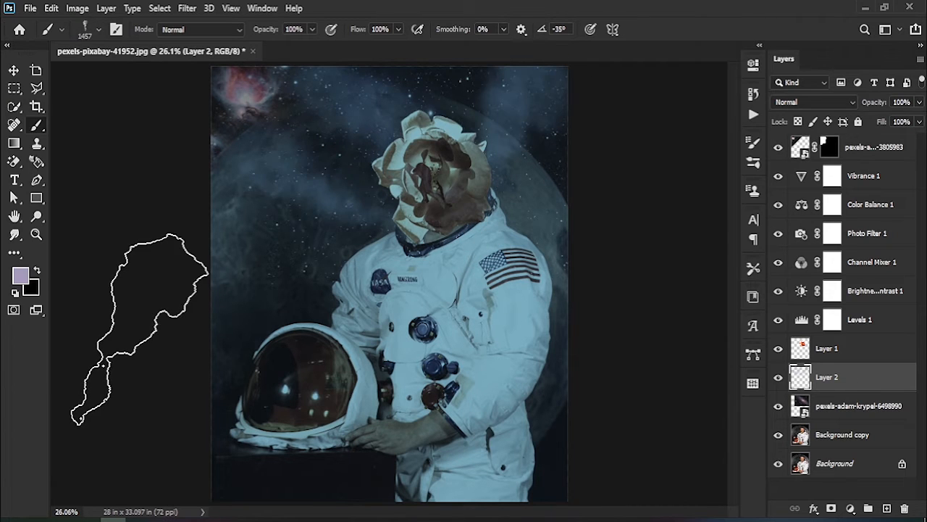
Step: Choose smoke brush 142 and set its size to 1811 px and its angle to -23°
click(99, 29)
click(113, 331)
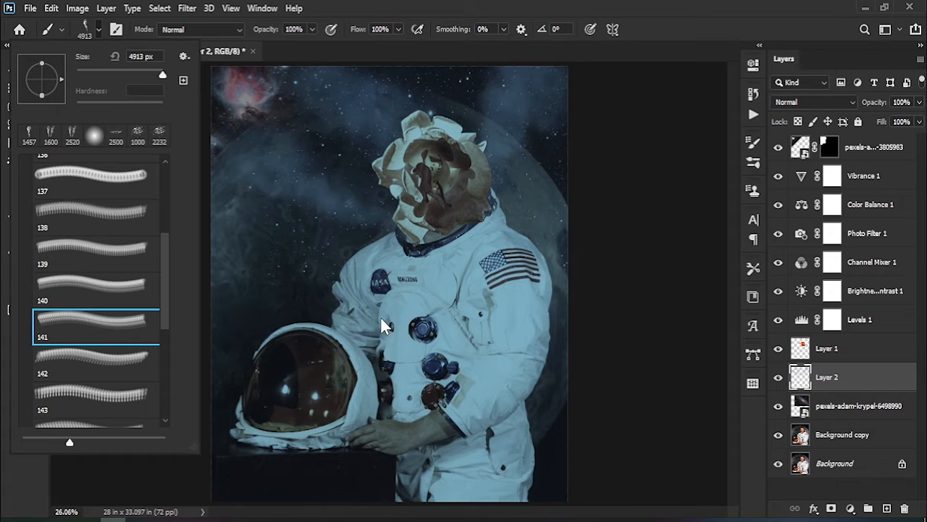
click(63, 371)
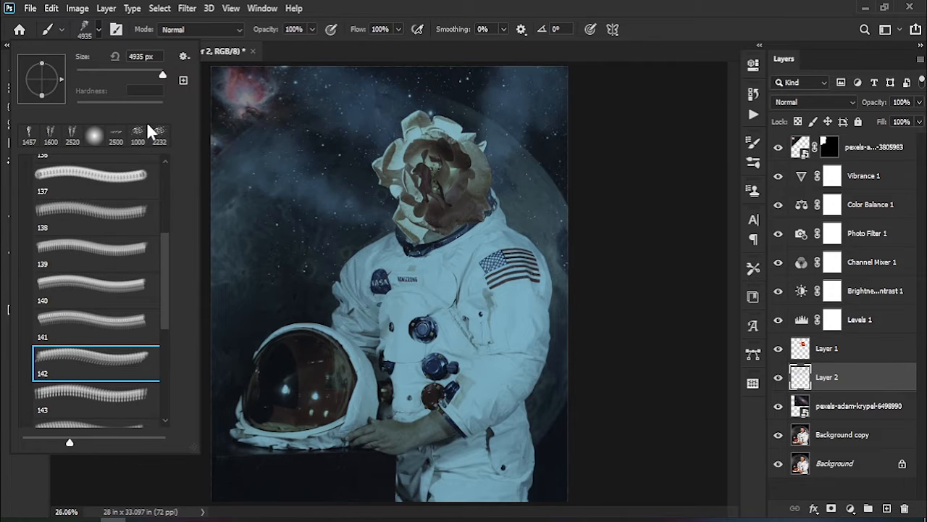
drag(155, 76, 159, 78)
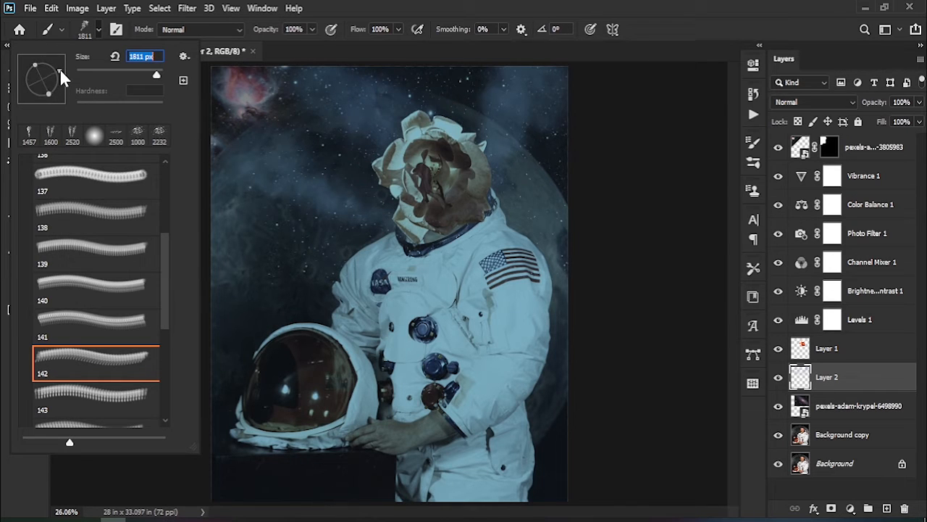
drag(64, 82, 61, 94)
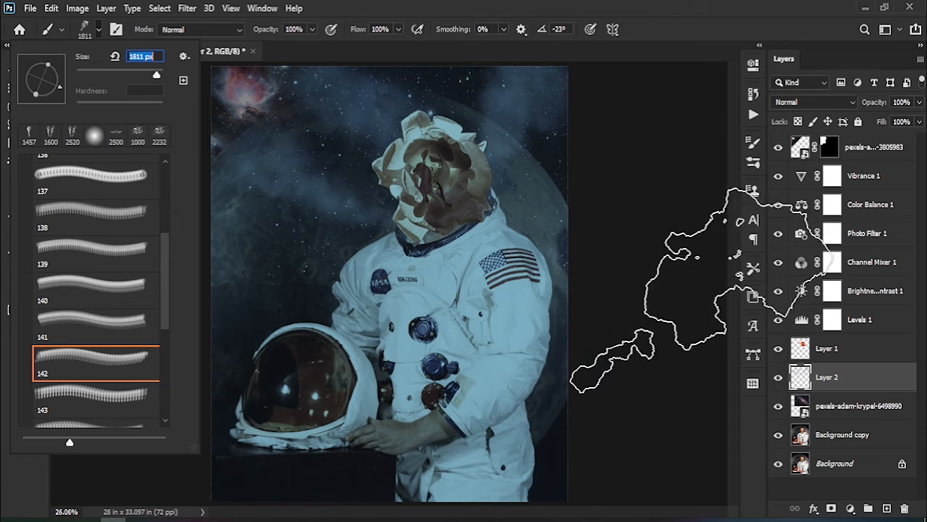
click(718, 39)
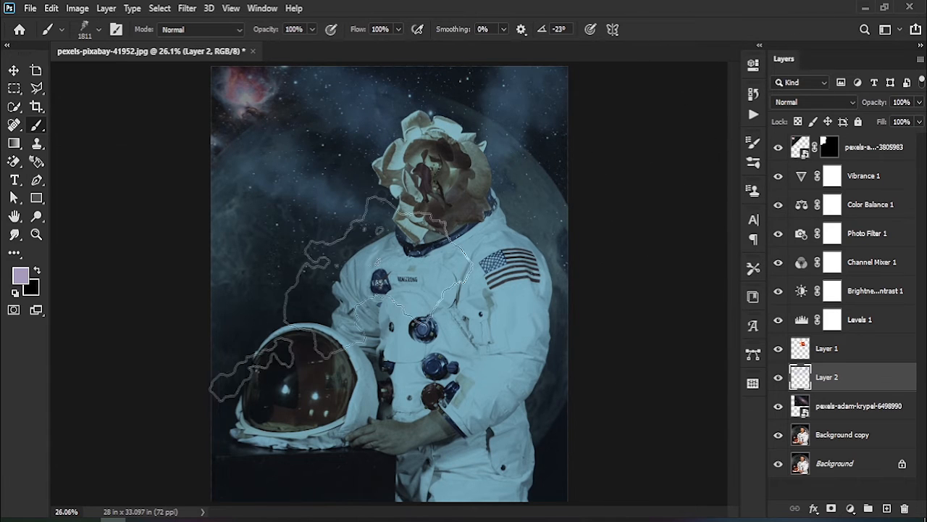
Step: Reduce smoke brush 142 to 500 px, rotate its tip to 63°, and stamp smoke just above the flower
key(bracketleft)
key(bracketleft)
key(bracketleft)
key(bracketleft)
key(bracketleft)
key(bracketleft)
key(bracketleft)
key(bracketleft)
key(bracketleft)
key(bracketleft)
key(bracketleft)
key(bracketleft)
key(bracketleft)
key(bracketleft)
key(bracketleft)
key(bracketleft)
key(bracketleft)
key(bracketleft)
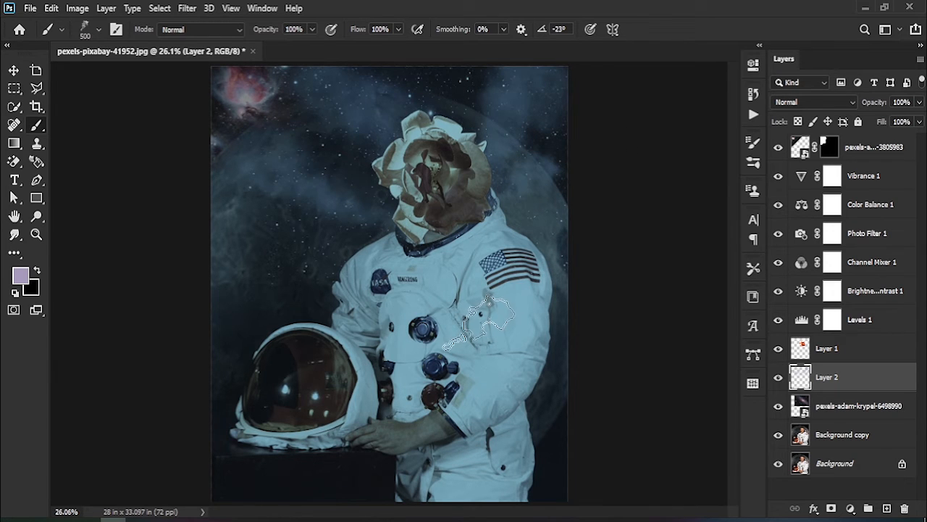
click(96, 31)
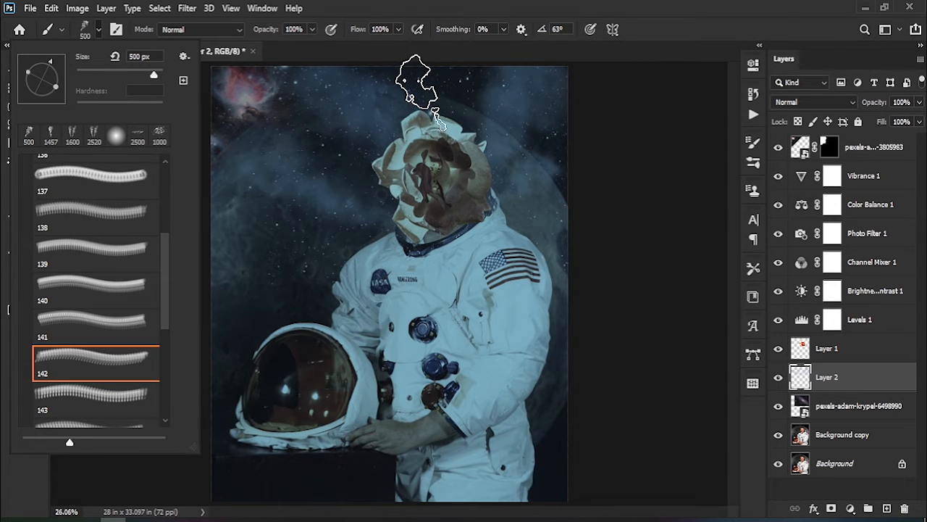
click(419, 94)
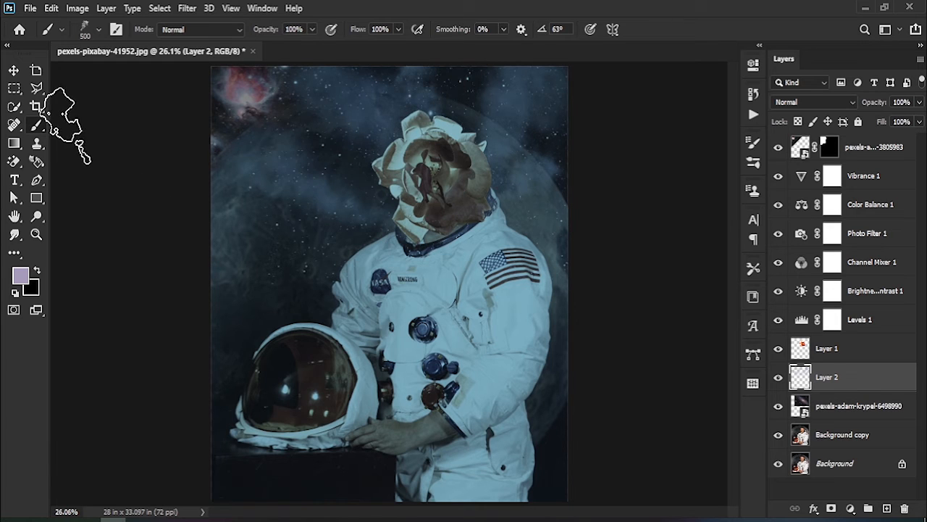
Step: Add a layer mask to the galaxy layer pexels-adam-krypel-6498990 and invert it to black
click(14, 70)
click(647, 214)
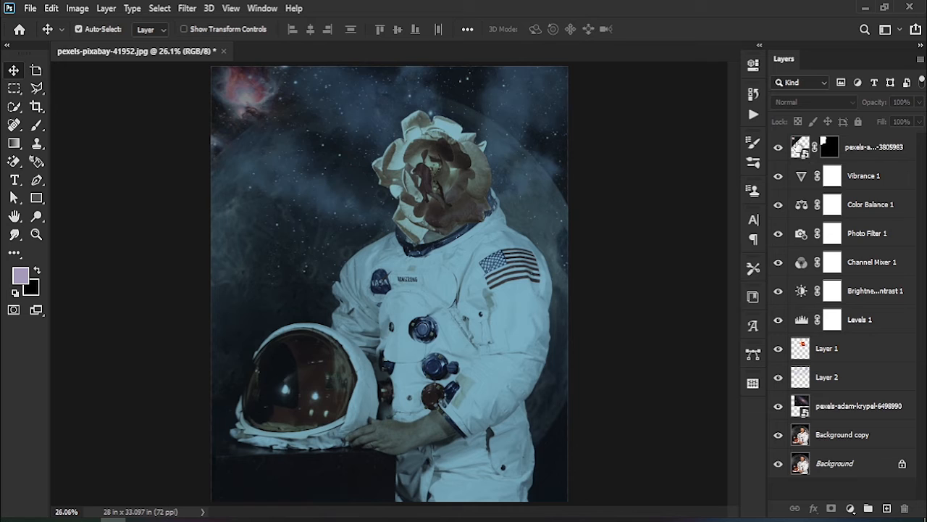
click(779, 147)
click(297, 237)
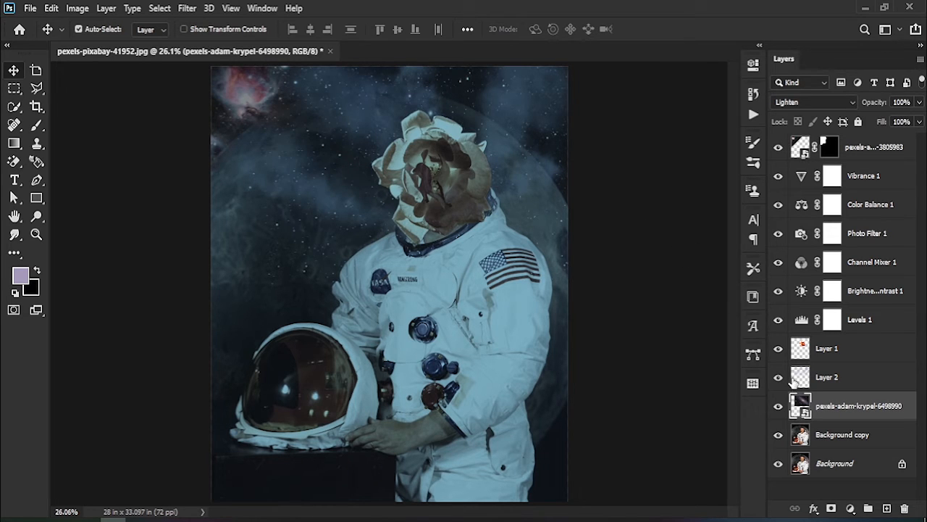
click(778, 407)
click(778, 407)
click(832, 509)
key(ctrl+i)
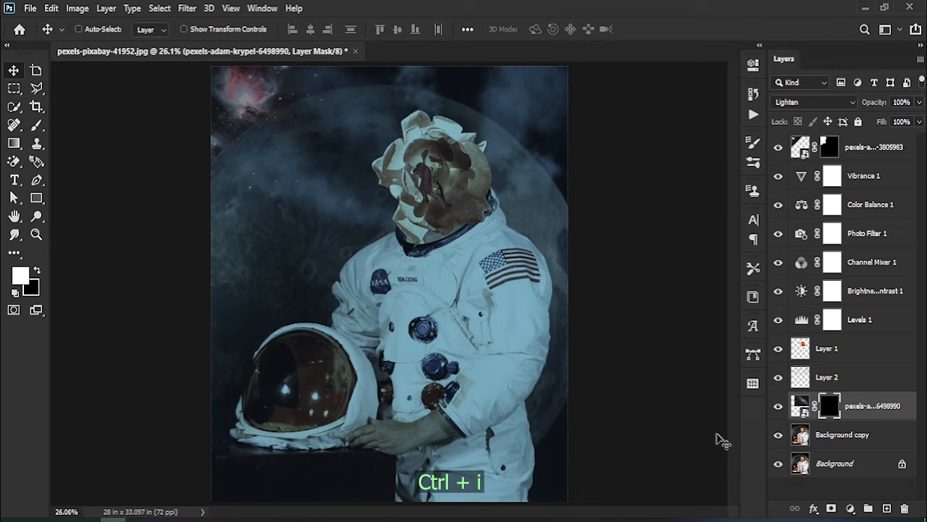
Step: Switch to the soft round brush from General Brushes and reduce its size to 150 px
click(34, 127)
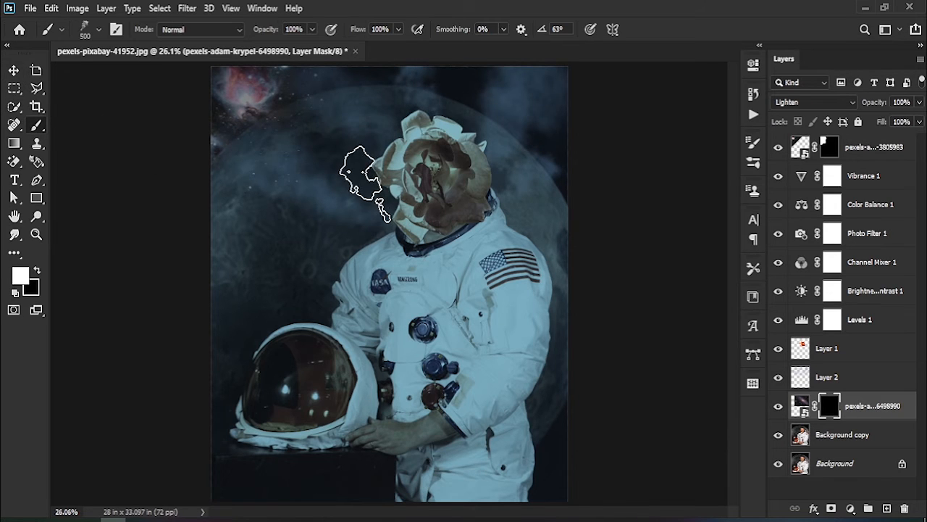
click(96, 24)
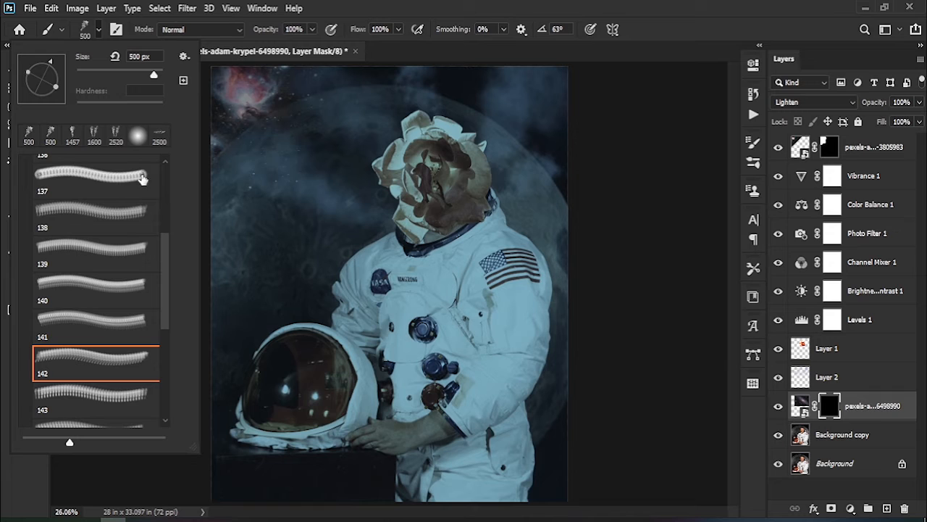
drag(170, 264, 162, 182)
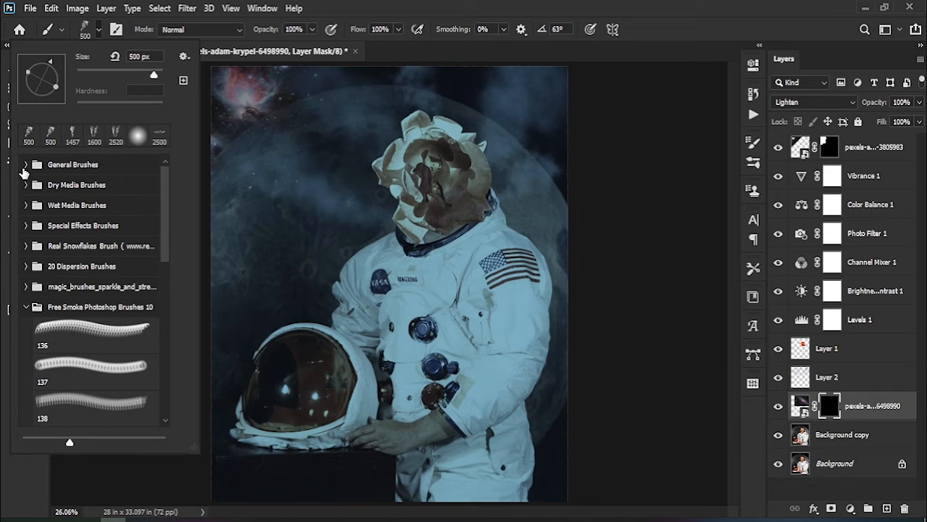
click(26, 164)
double_click(83, 191)
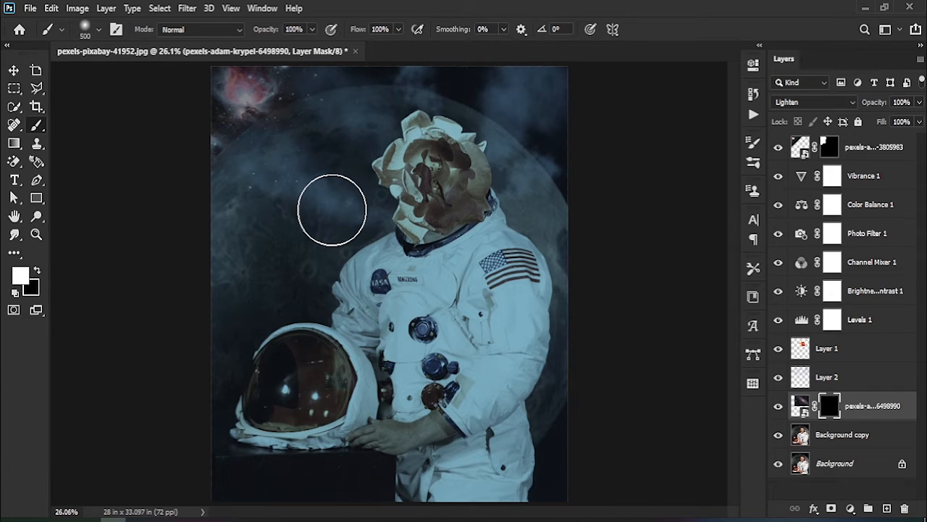
key(bracketleft)
key(bracketleft)
key(bracketleft)
key(bracketleft)
key(bracketleft)
key(bracketleft)
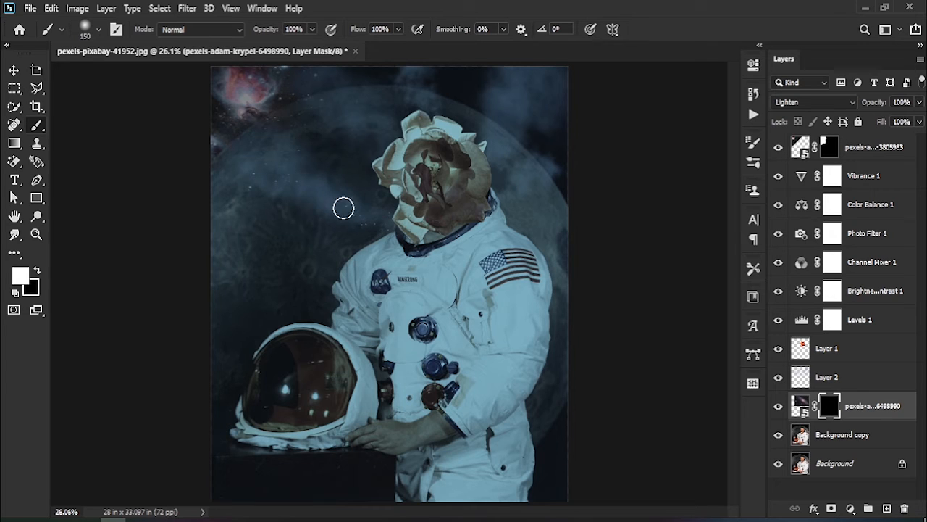
Step: Paint white on the galaxy mask to reveal stars in the sky around the flower, reducing the brush to 125 px
mouse_move(324, 192)
mouse_down()
mouse_move(388, 151)
mouse_move(365, 114)
mouse_move(397, 149)
mouse_move(374, 126)
mouse_move(377, 154)
mouse_move(362, 117)
mouse_move(360, 125)
mouse_move(394, 135)
mouse_move(431, 133)
mouse_move(420, 93)
mouse_move(427, 128)
mouse_up()
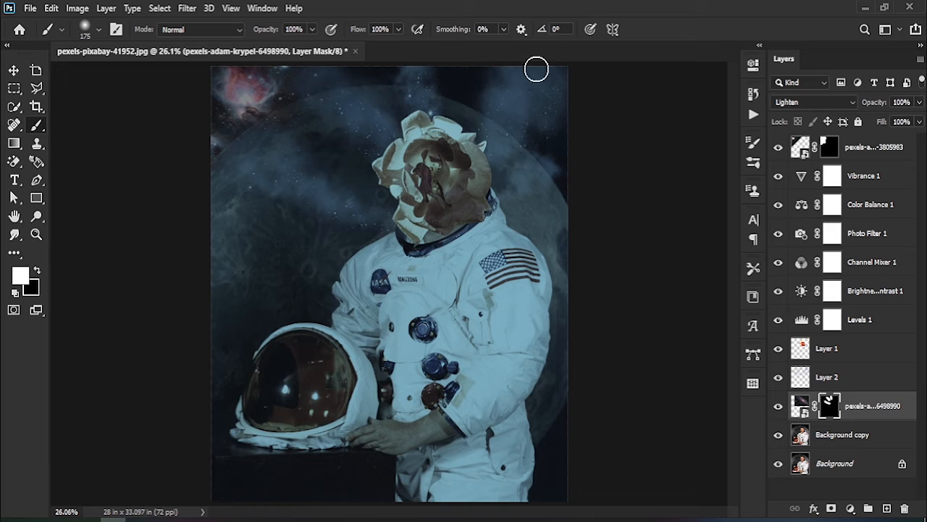
key(bracketleft)
key(bracketleft)
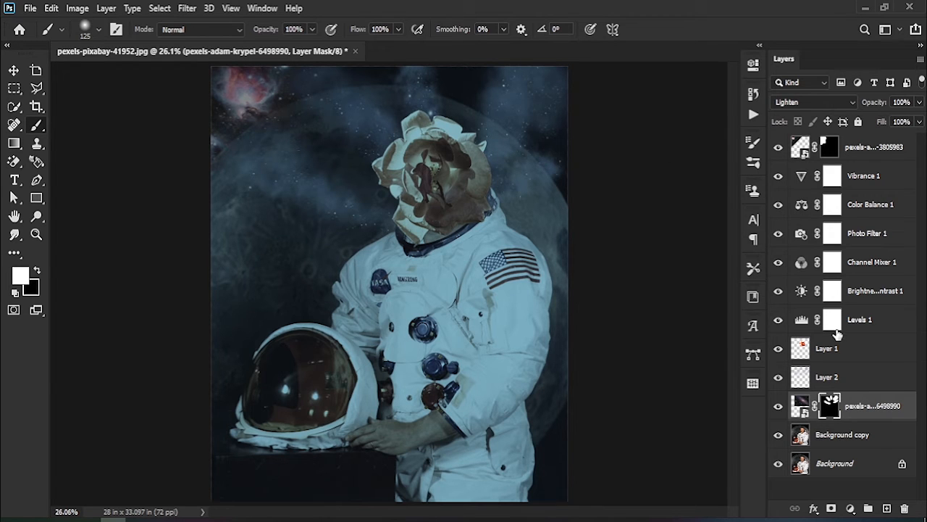
Step: Place the sun image pexels-pixabay-39561 over the helmet visor at about 17% scale and set its blend mode to Lighten
click(13, 70)
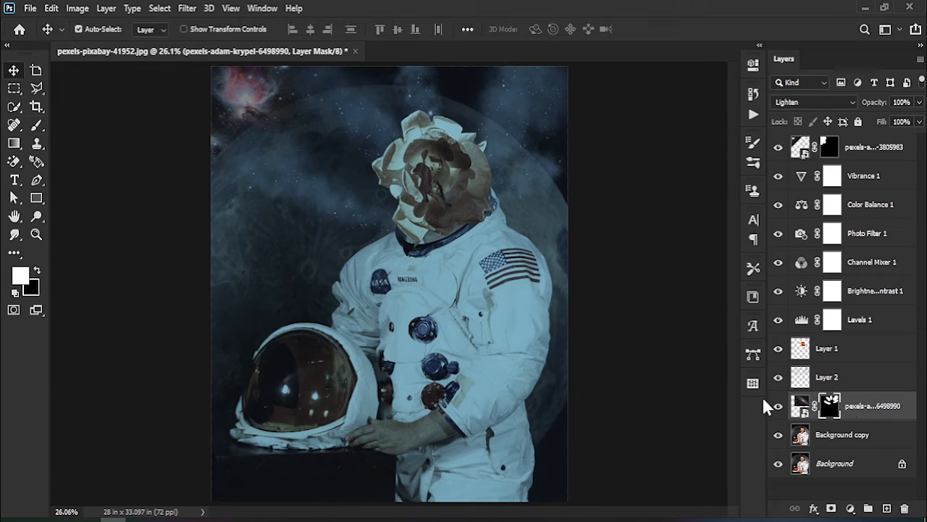
click(670, 420)
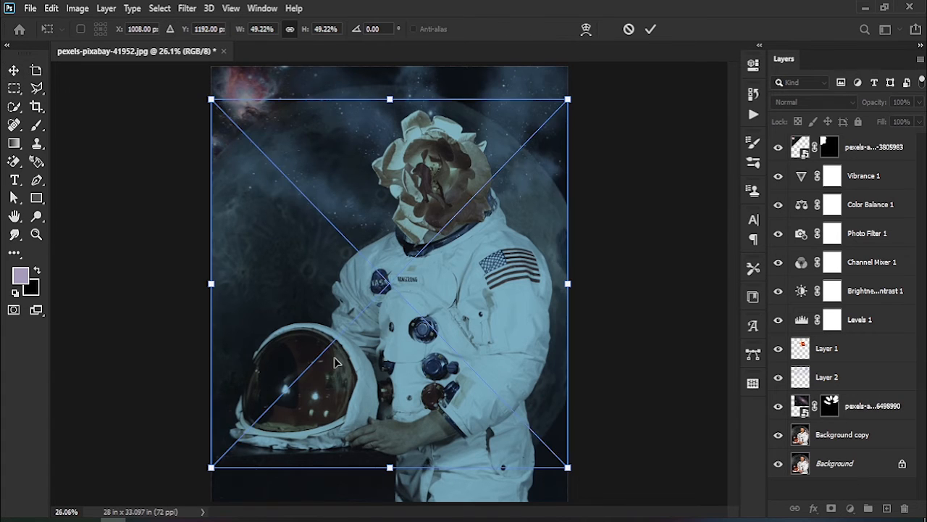
drag(570, 471, 323, 215)
drag(287, 175, 314, 401)
drag(349, 447, 362, 454)
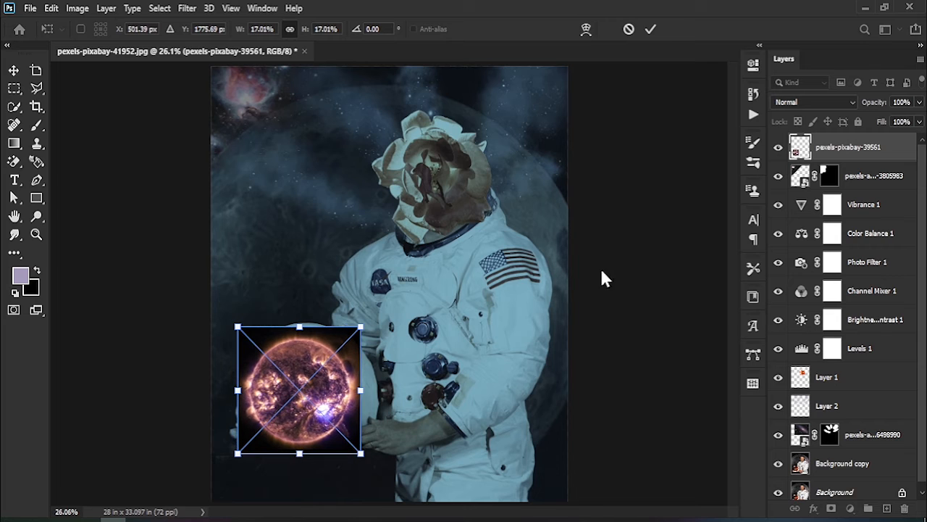
click(819, 102)
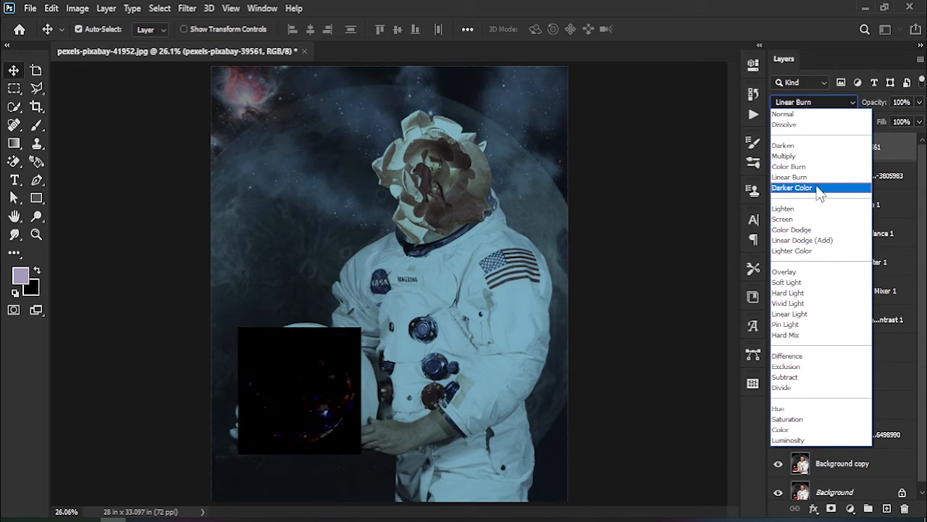
click(825, 220)
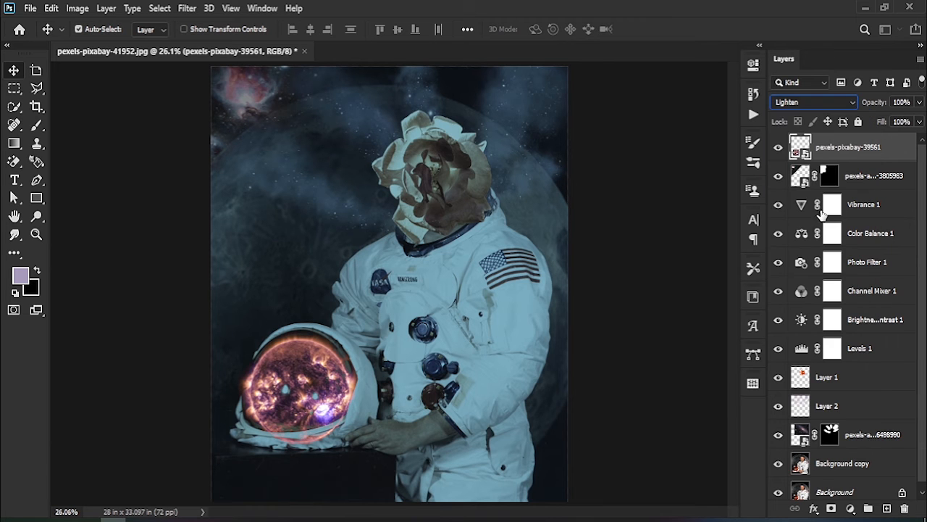
Step: Scale the sun down to about 11.7% and centre it inside the helmet visor
click(36, 234)
drag(259, 385, 379, 271)
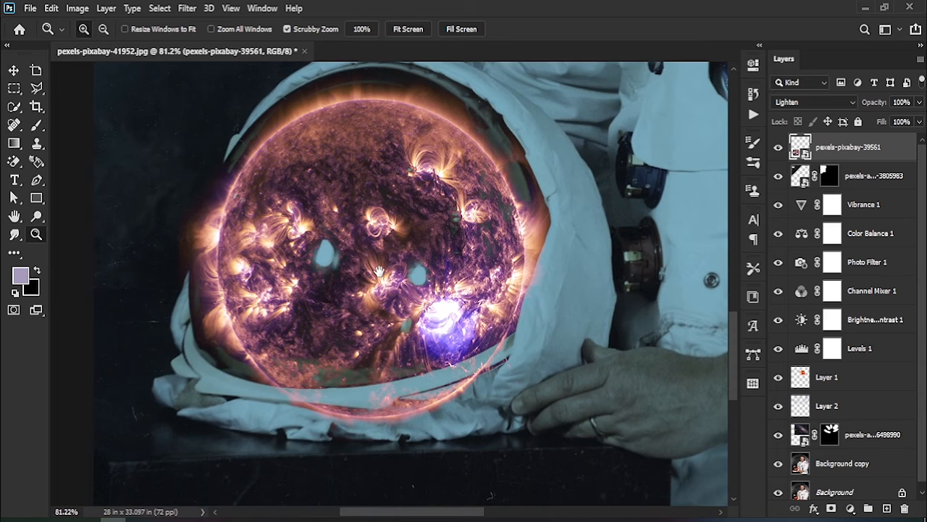
click(15, 71)
key(ctrl+t)
drag(563, 460, 442, 334)
drag(342, 250, 402, 289)
drag(502, 374, 459, 329)
mouse_move(411, 282)
mouse_down()
mouse_move(428, 308)
mouse_move(418, 293)
mouse_up()
drag(465, 338, 498, 373)
drag(445, 325, 433, 313)
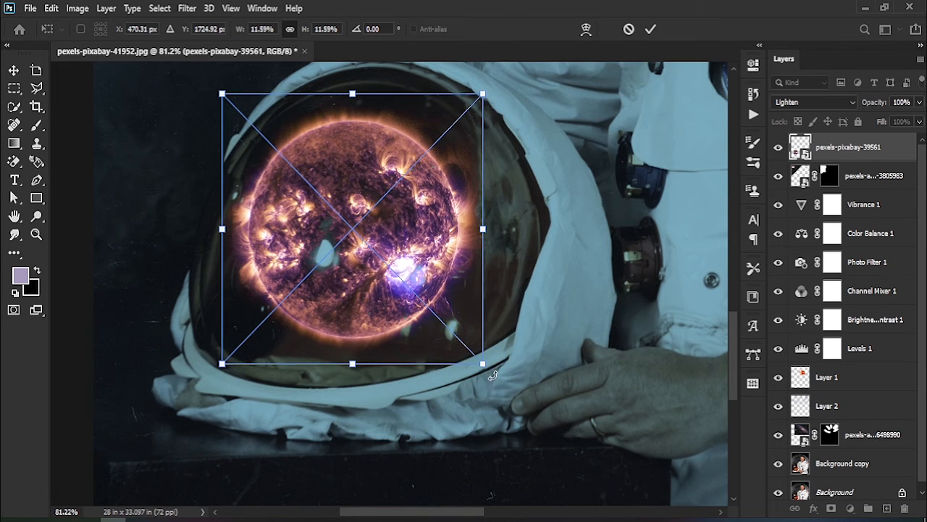
drag(483, 364, 486, 367)
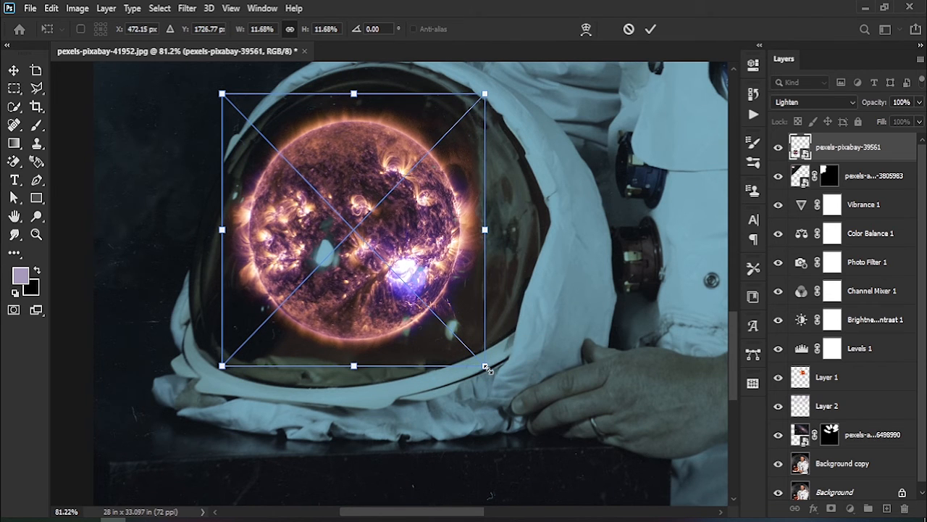
click(651, 29)
drag(380, 233, 406, 240)
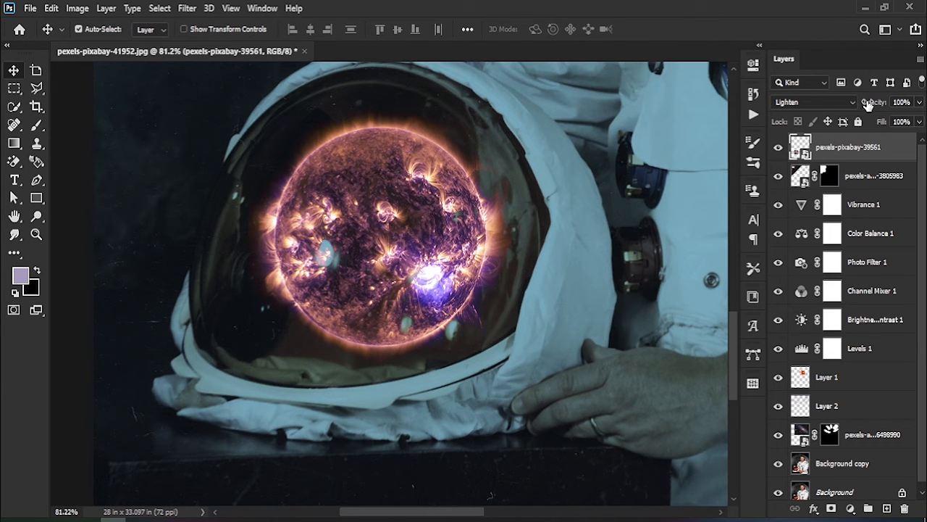
Step: Lower the sun layer's opacity to 59% and its fill to 85%
drag(858, 106, 843, 106)
click(36, 234)
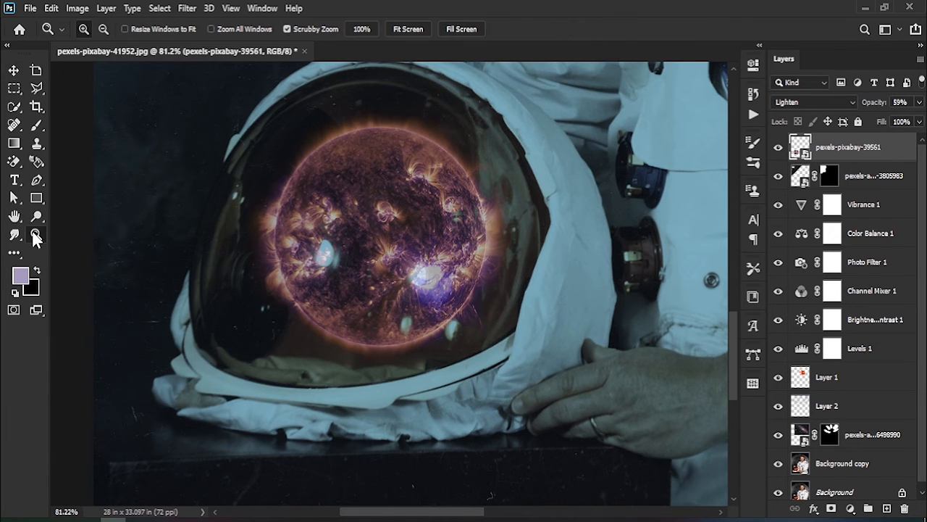
drag(418, 249, 406, 246)
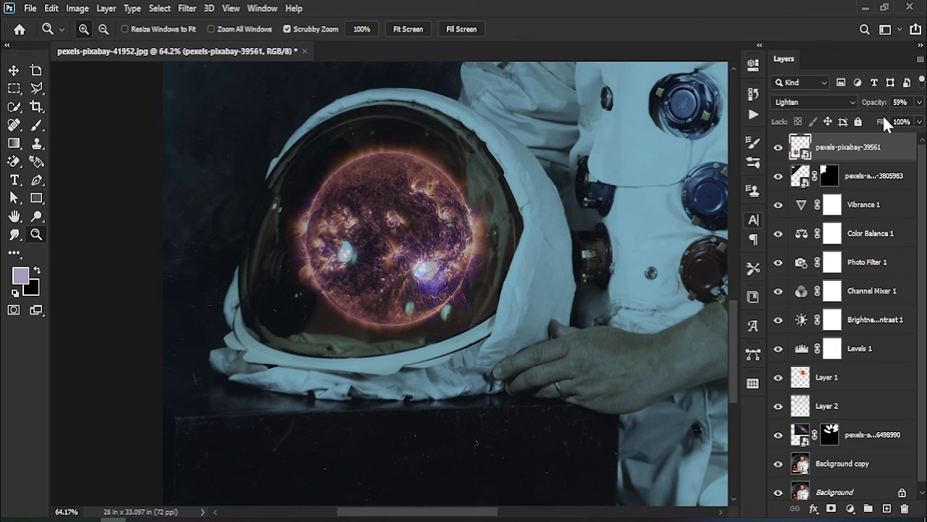
drag(884, 122, 863, 127)
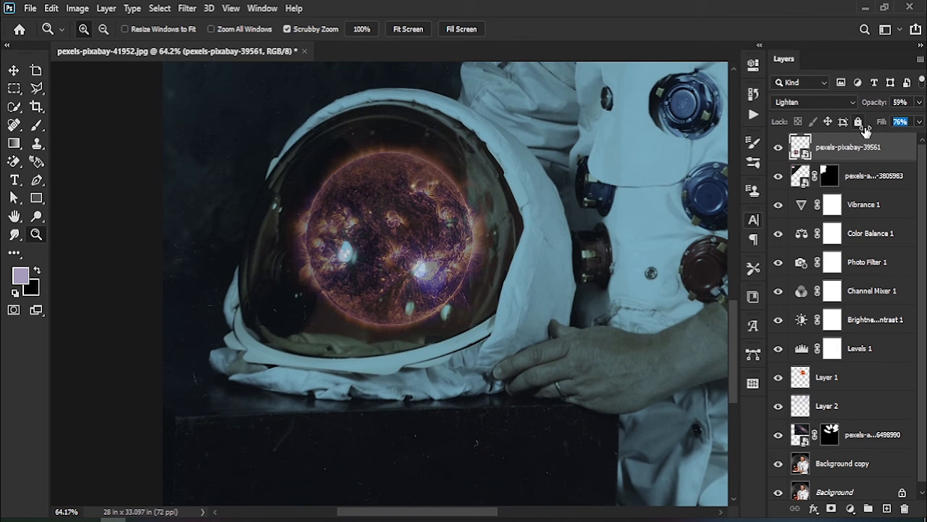
drag(471, 260, 446, 263)
drag(519, 232, 363, 289)
drag(372, 247, 428, 200)
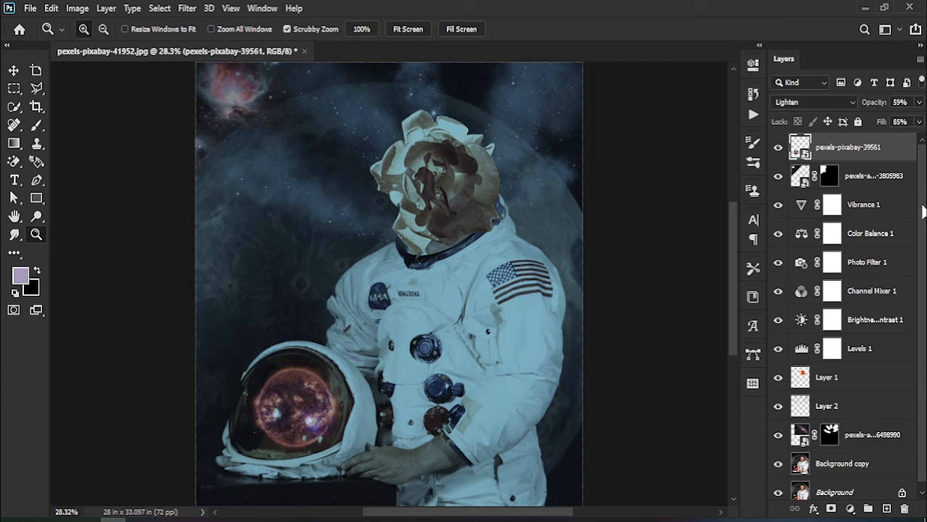
Step: Group all layers above the Background layer, from the sun layer down to Background copy
drag(923, 210, 922, 275)
shift+click(883, 453)
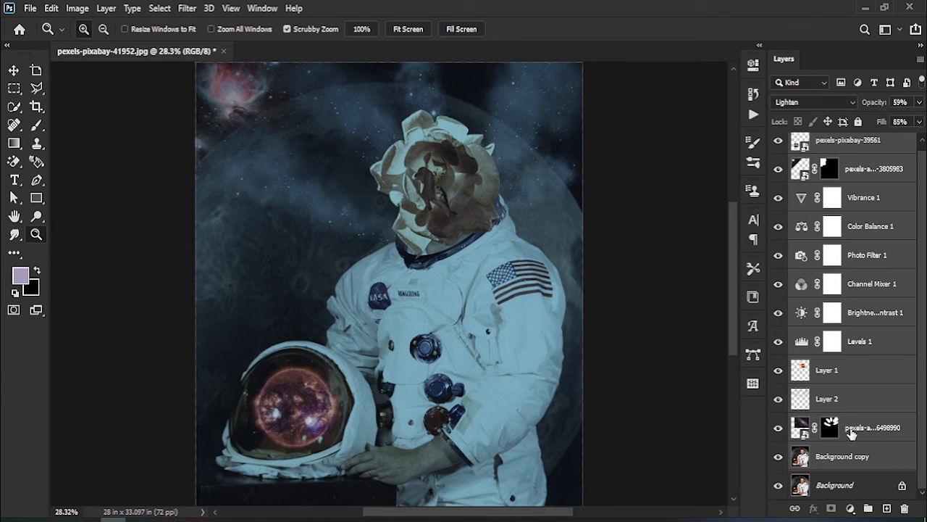
key(ctrl+g)
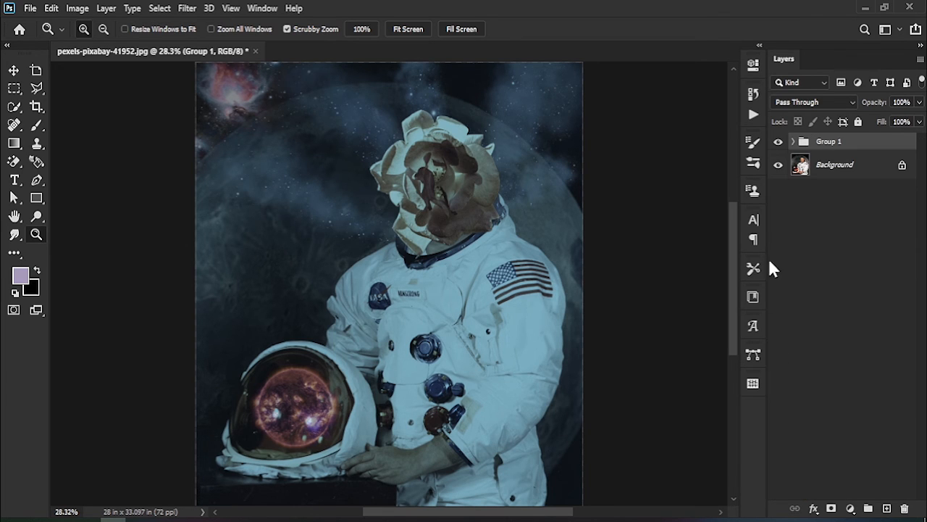
Step: Toggle the layer group's visibility to compare the original photo with the finished manipulation
click(778, 142)
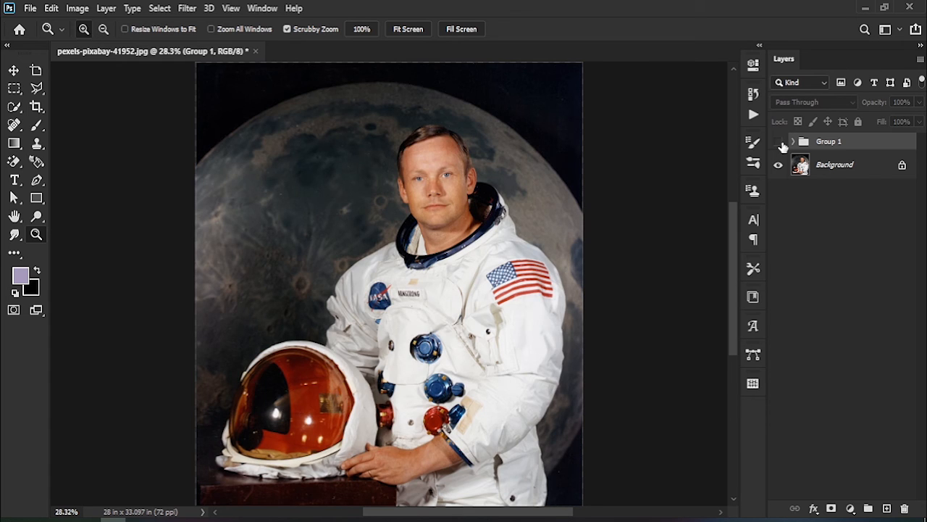
click(779, 142)
click(779, 142)
click(779, 142)
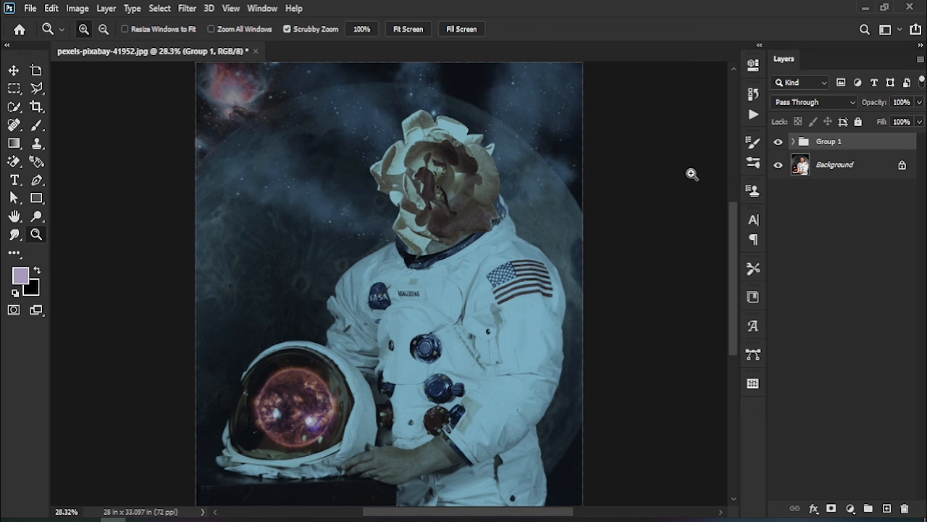
click(13, 73)
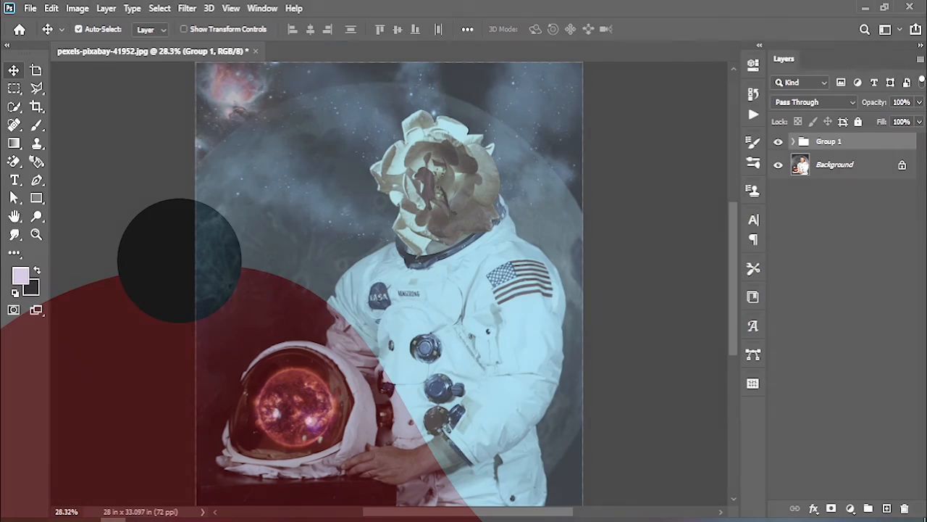